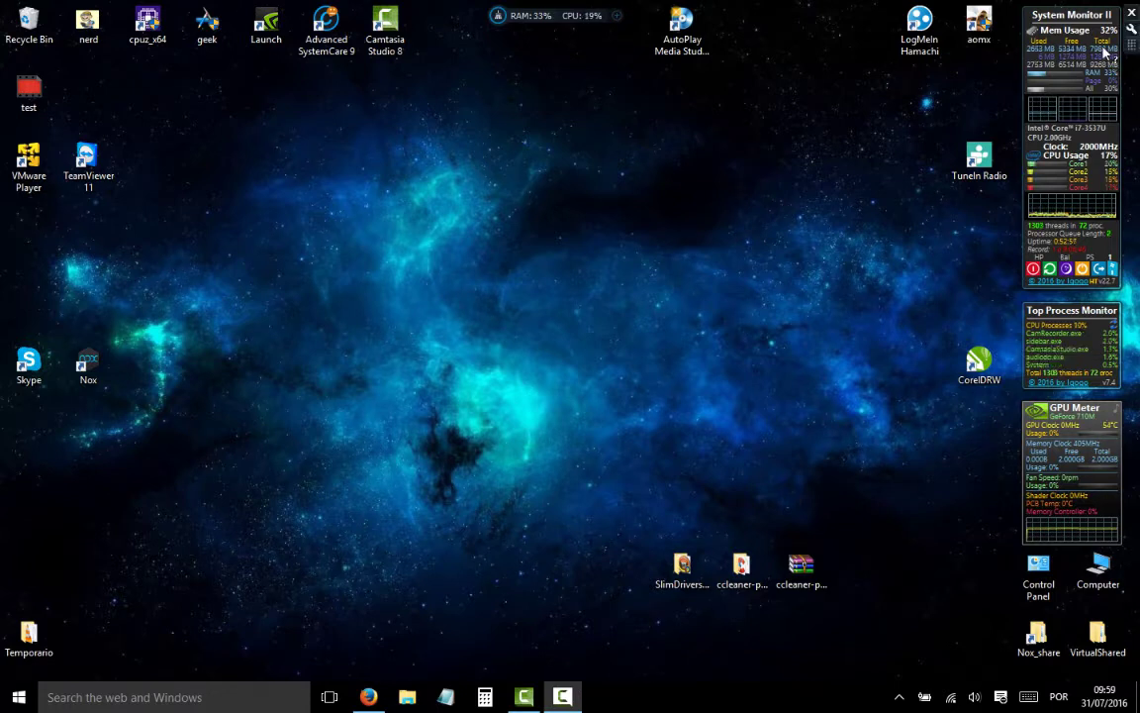
mouse_move(1092, 83)
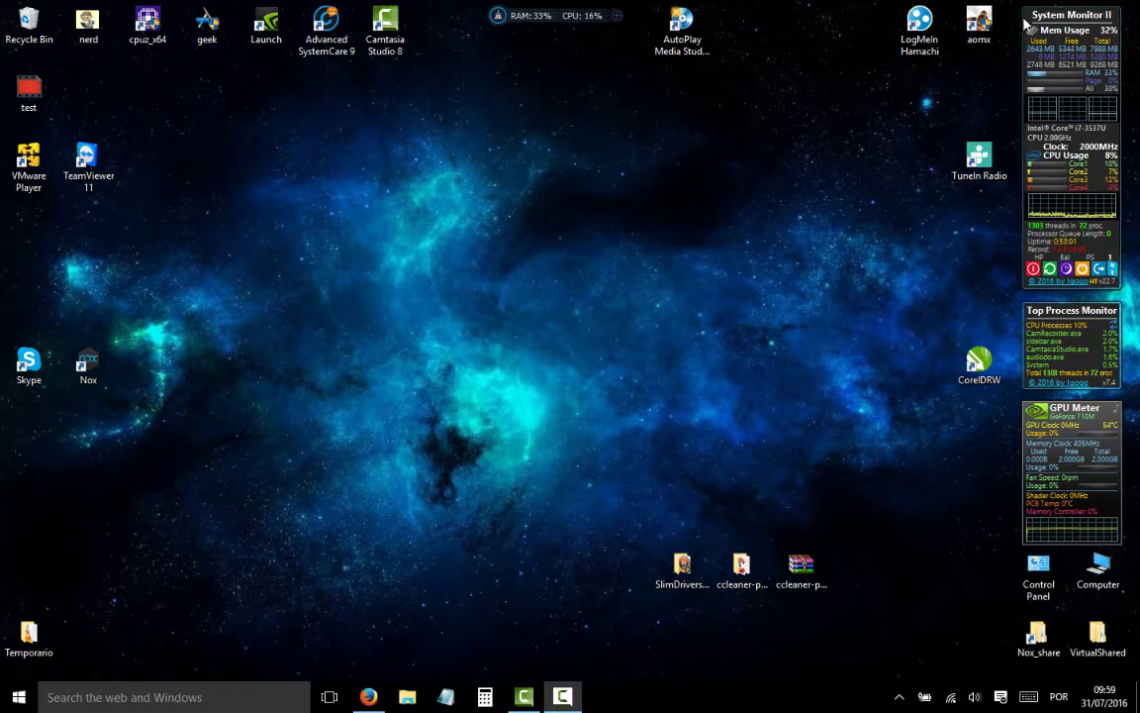
mouse_move(1038, 431)
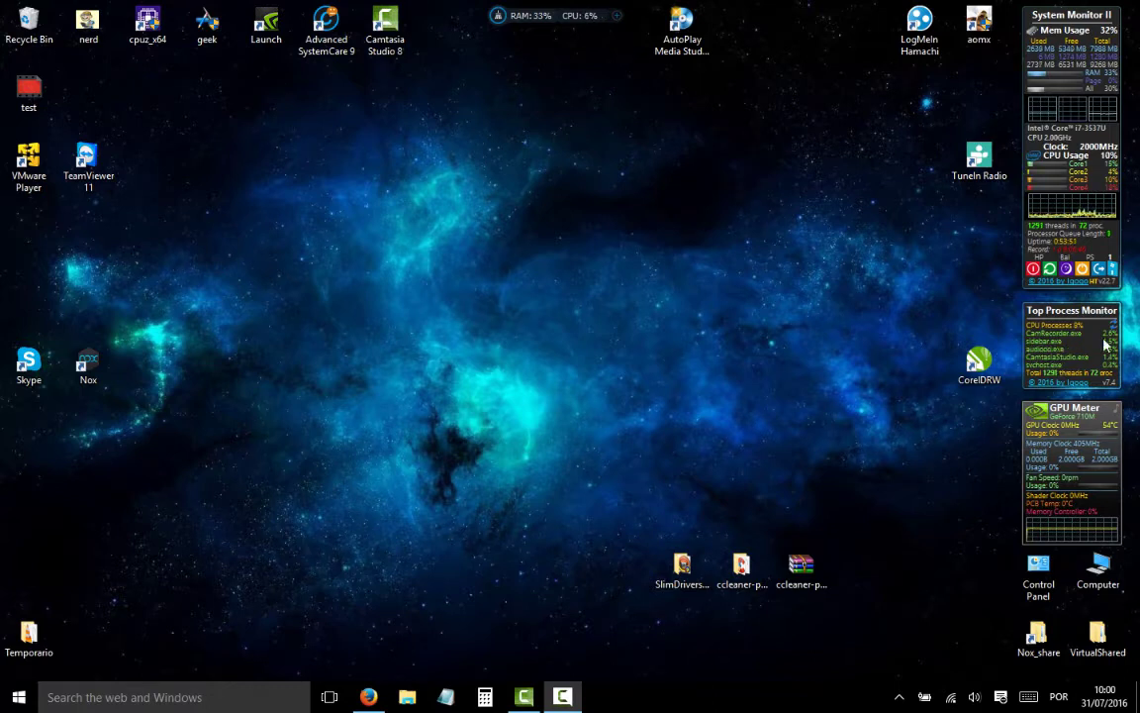
mouse_move(1057, 368)
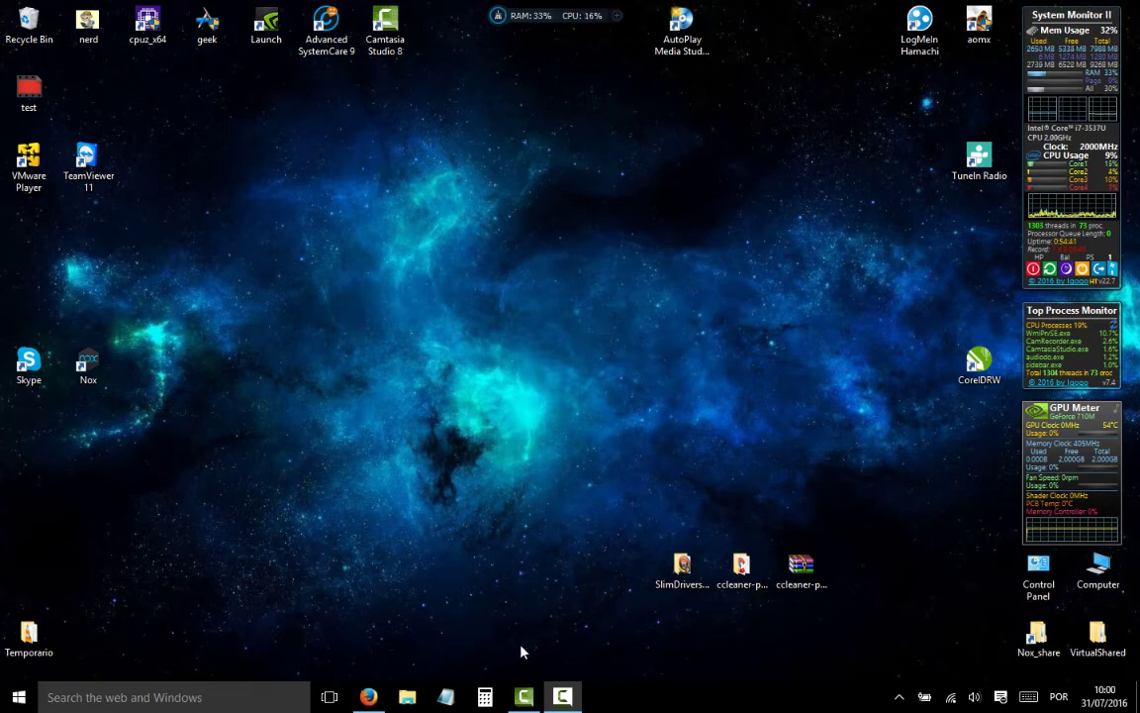
- Switch to Firefox and search Google for "gadget pack"
mouse_move(368, 693)
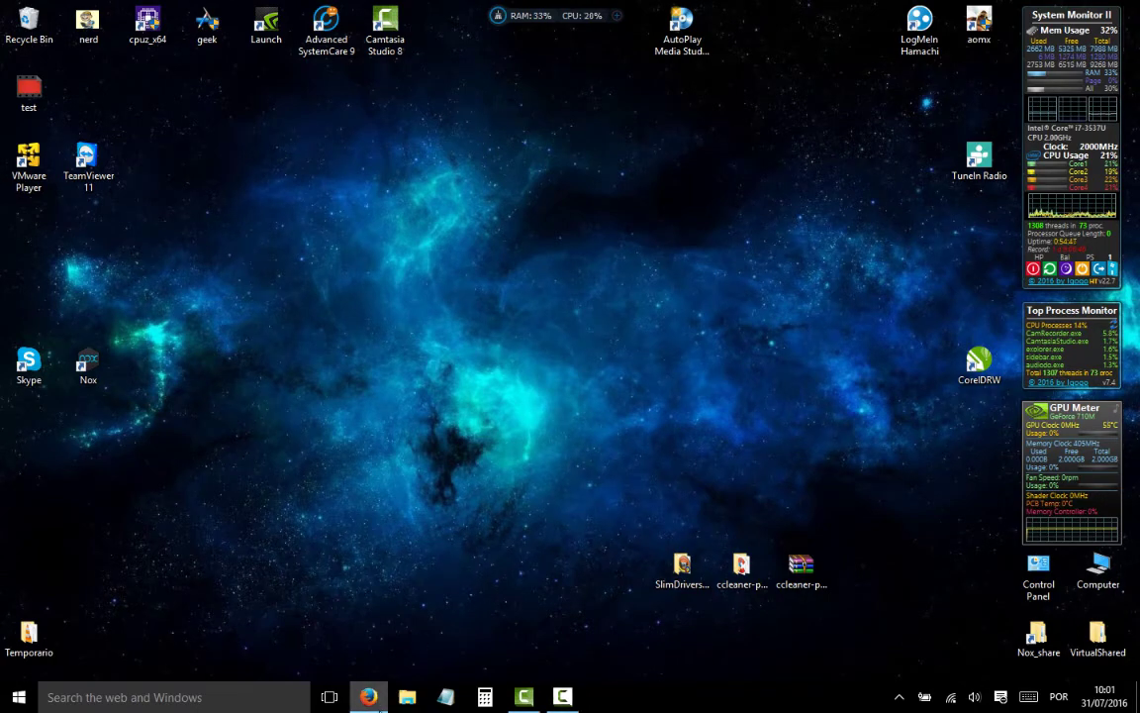
left_click(368, 697)
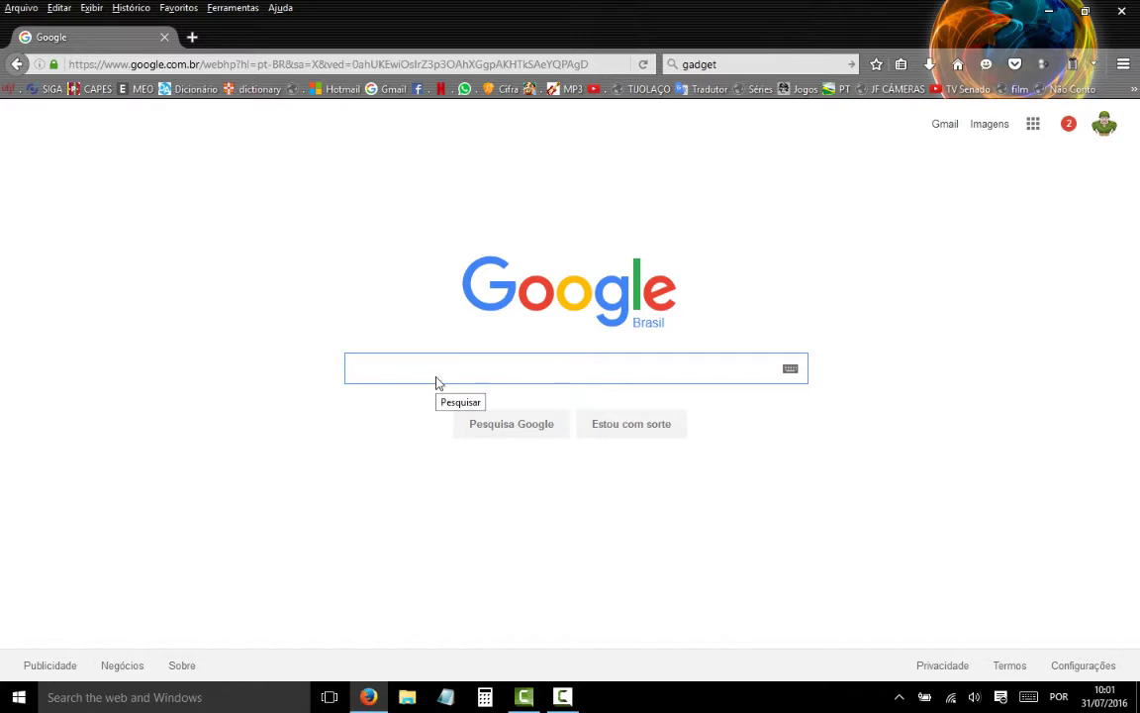
type("gad")
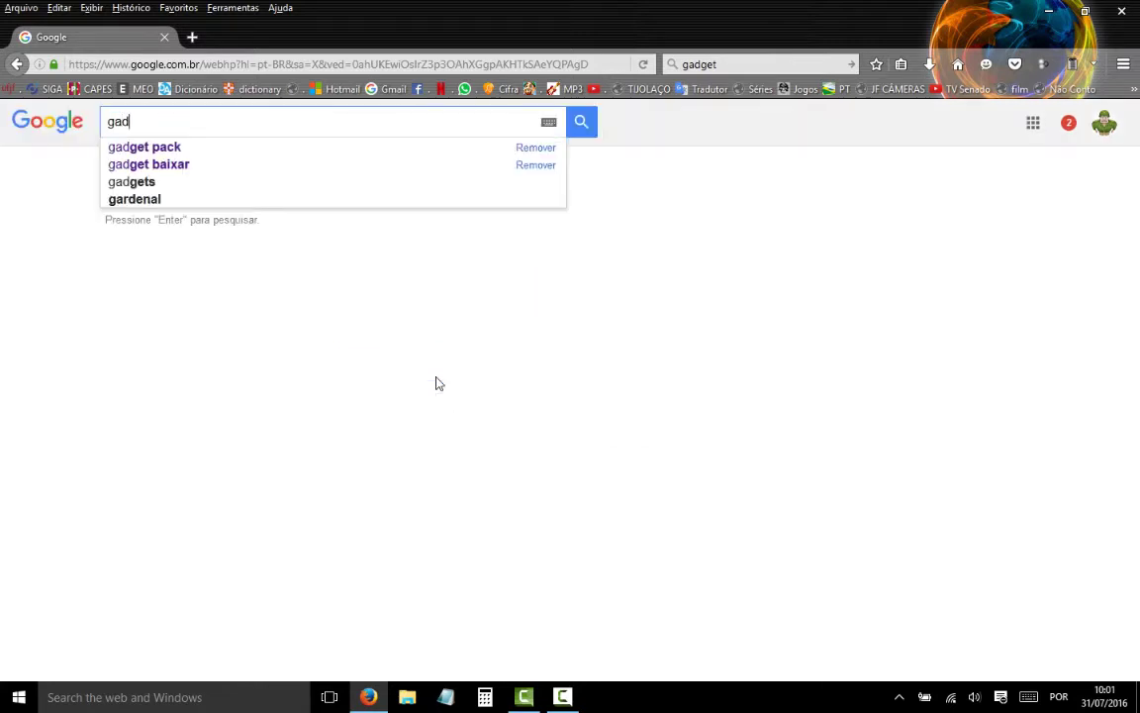
type("get")
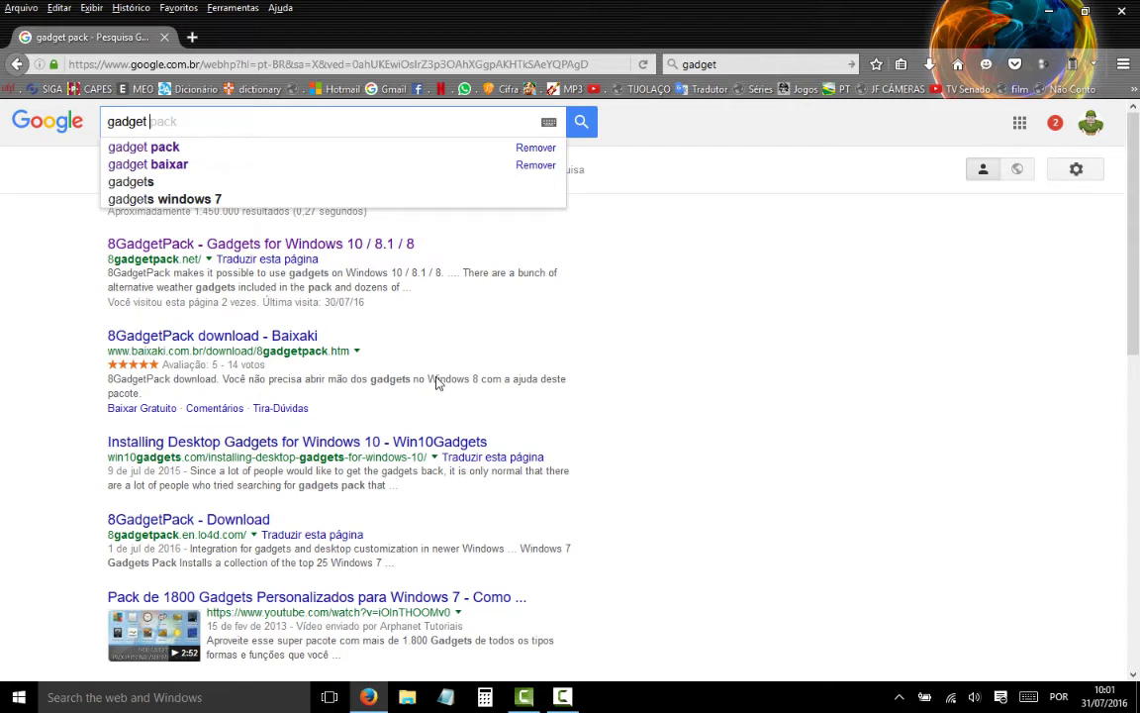
type(" pack")
key("Return")
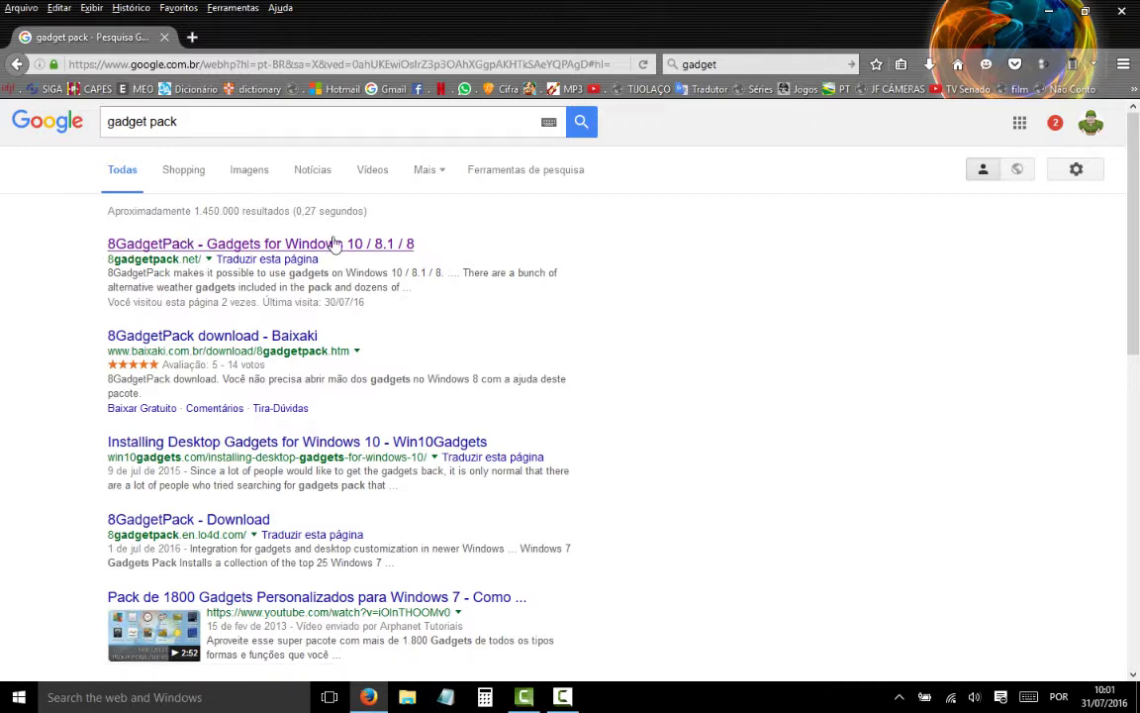
- Open the 8GadgetPack website, request the v19.0 installer 8GadgetPackSetup.msi, dismiss the download prompt and return to the desktop
left_click(260, 250)
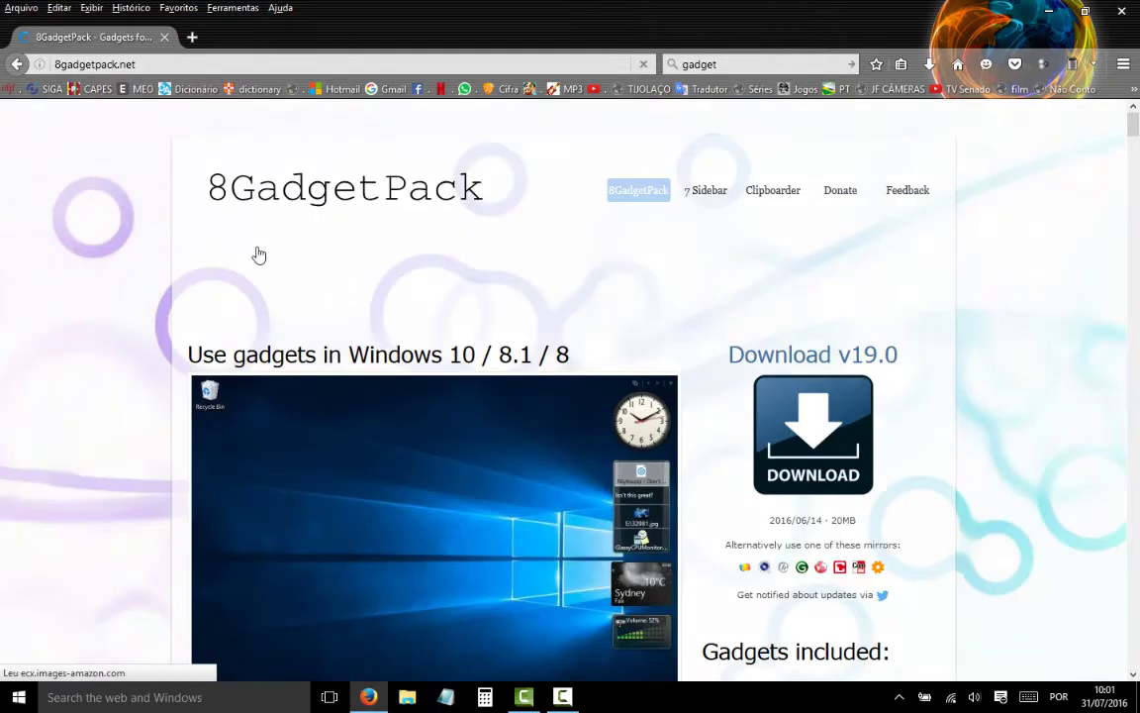
scroll(407, 333, "down", 2)
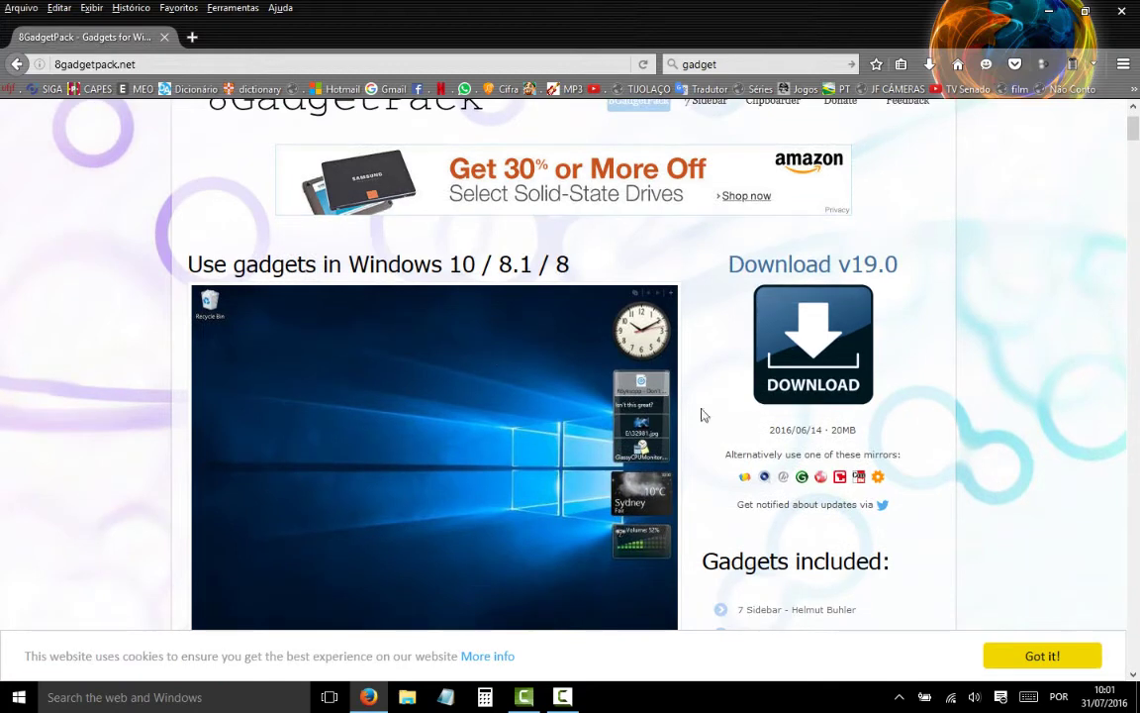
left_click(817, 349)
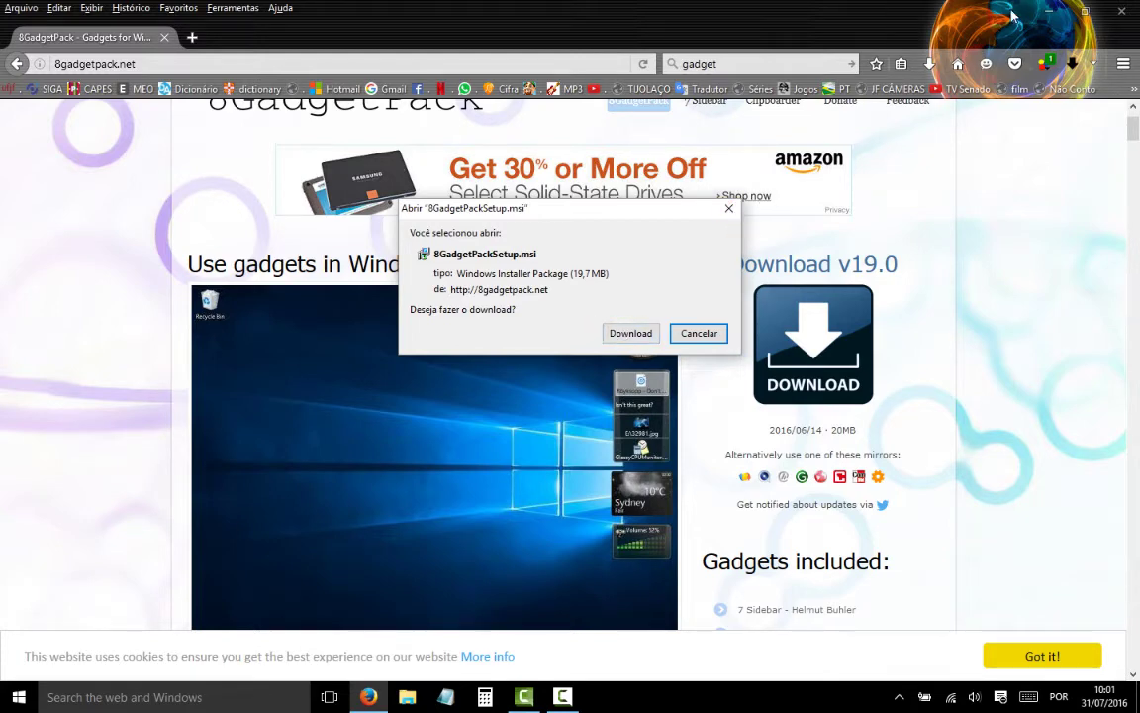
left_click(729, 210)
key("super+d")
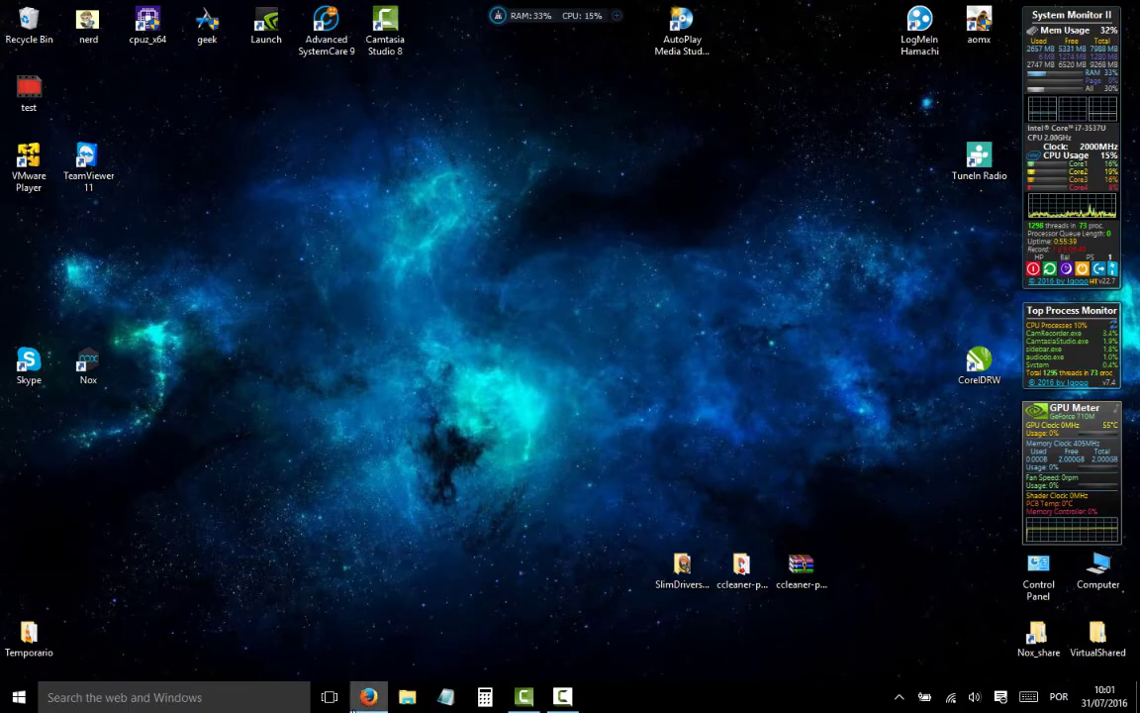
left_click(368, 697)
left_click(368, 697)
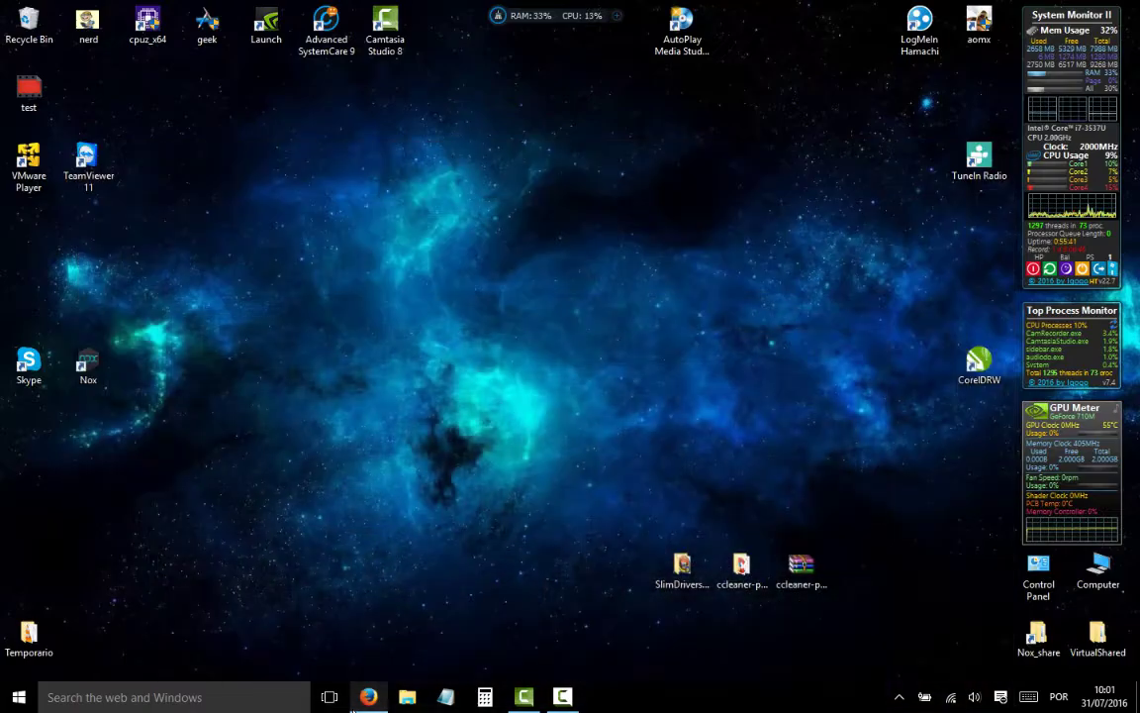
- Open the Windows desktop gadget gallery and move its window toward the upper-left part of the desktop
right_click(592, 248)
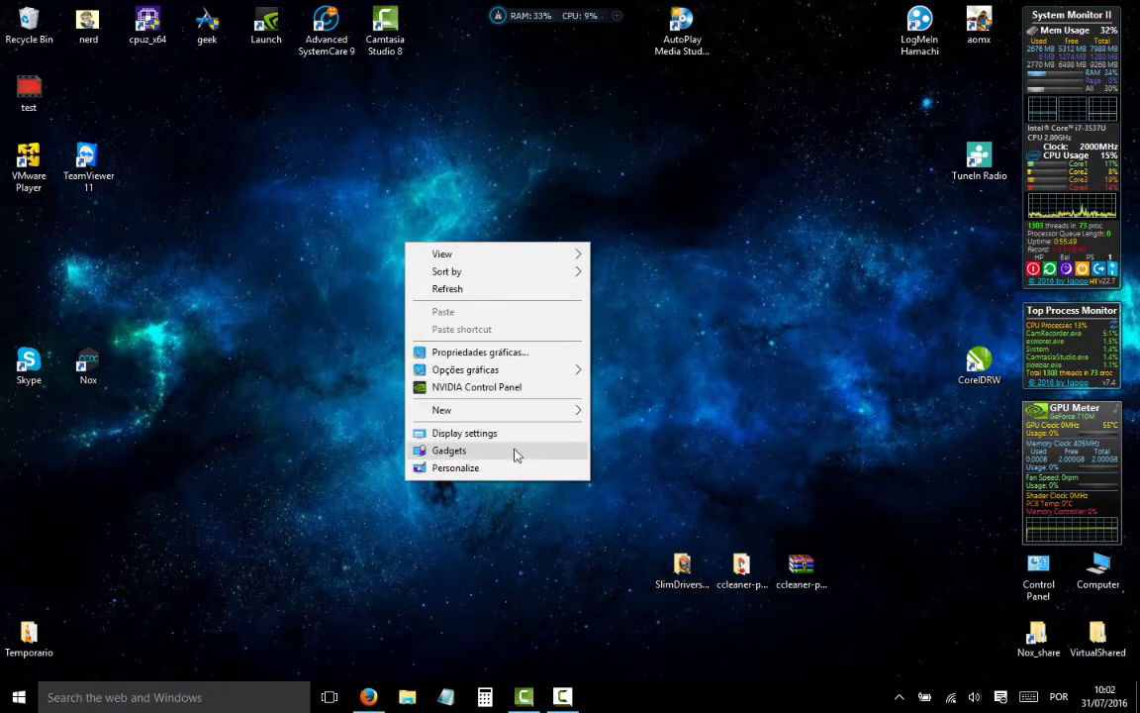
left_click(482, 440)
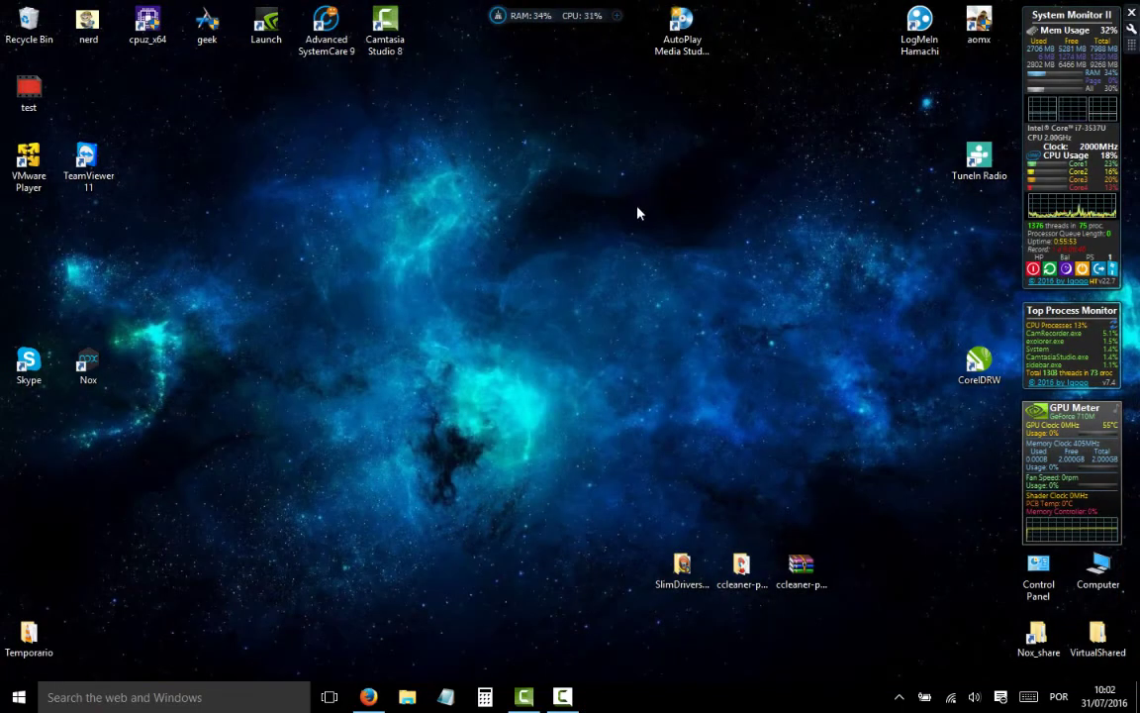
right_click(636, 211)
left_click(485, 421)
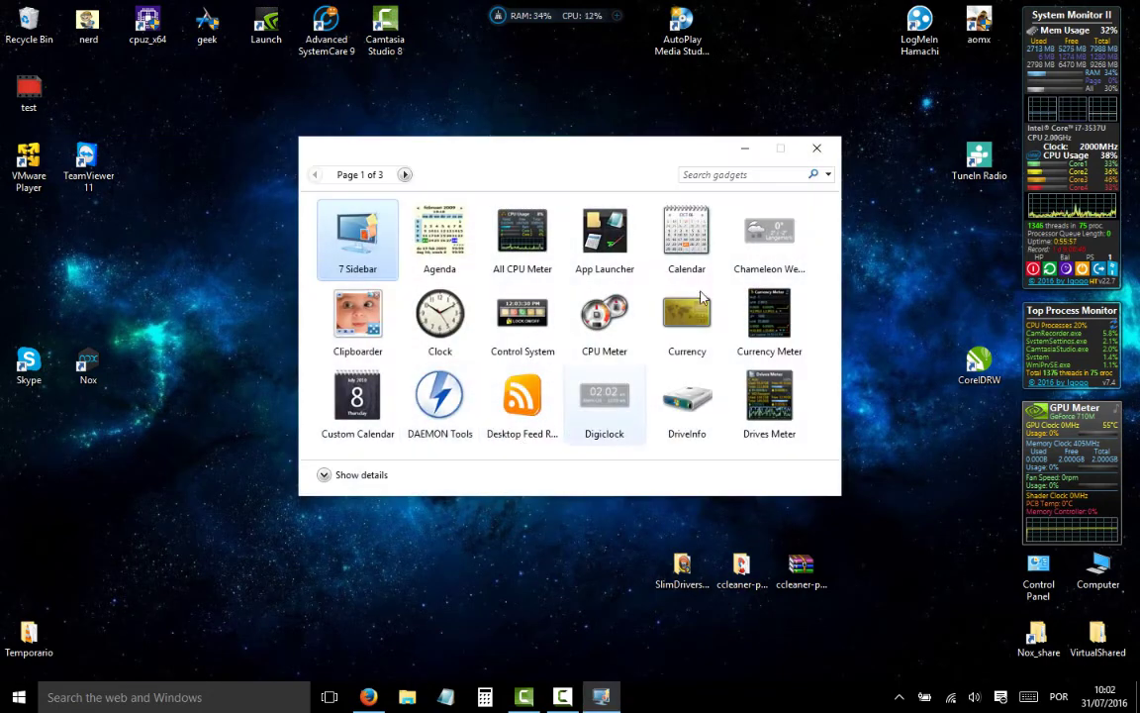
left_click_drag(648, 158, 556, 105)
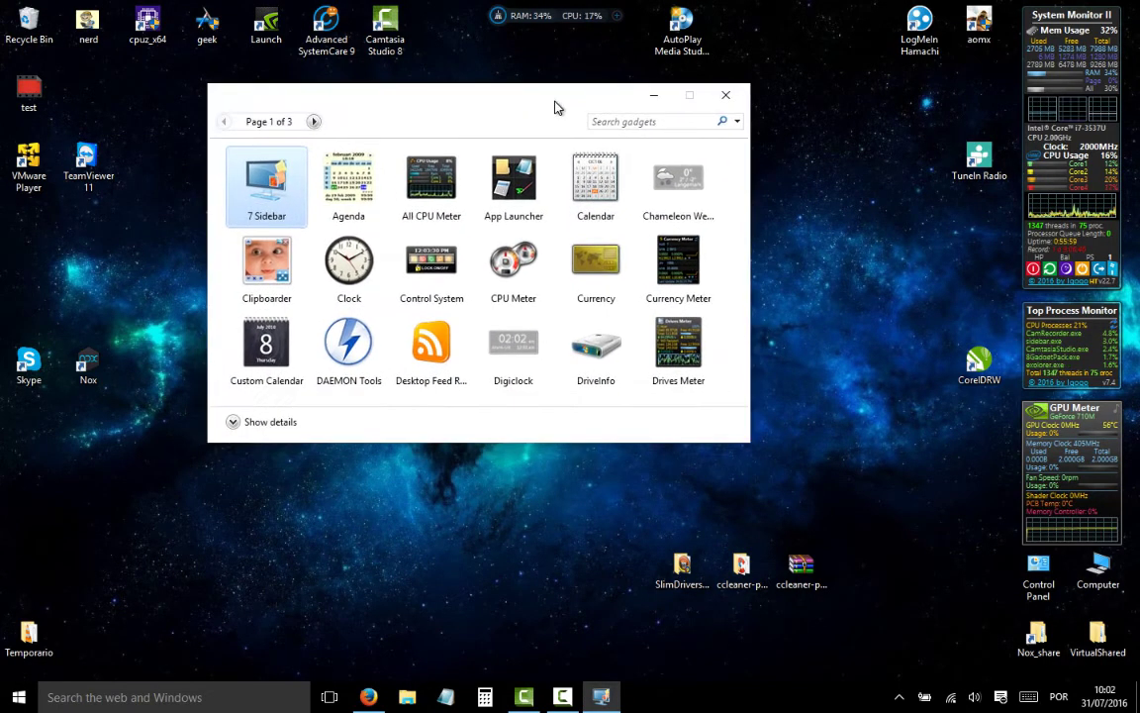
- Look through all three pages of available gadgets and return to the first page
left_click(314, 122)
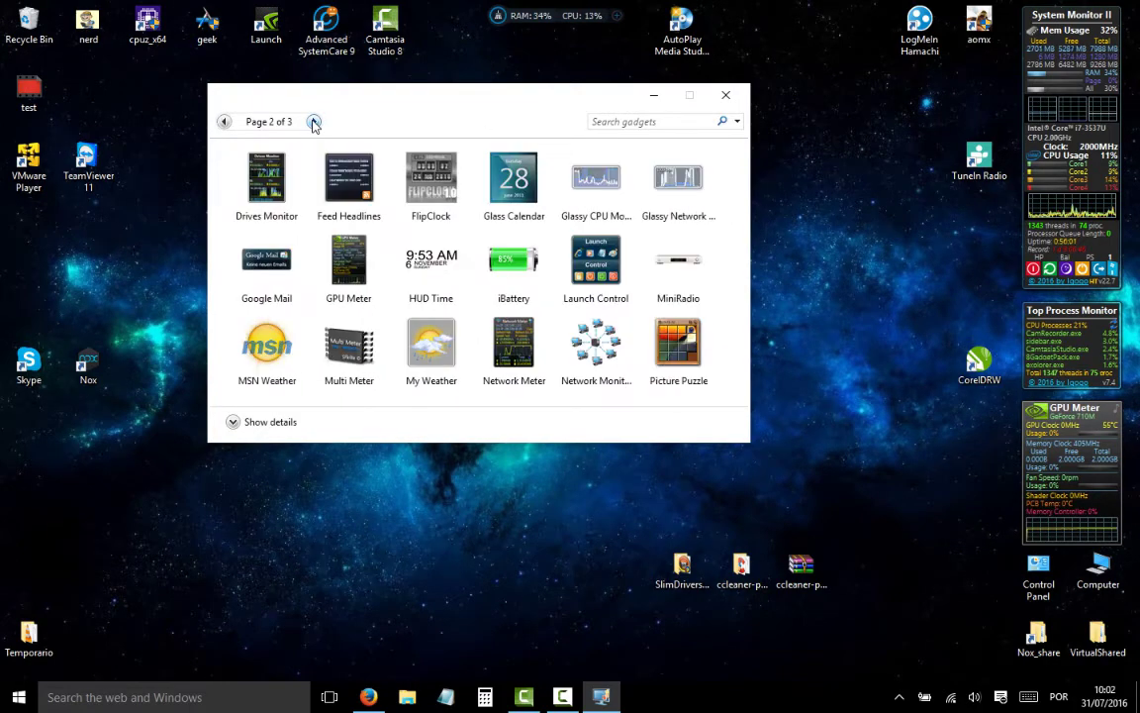
left_click(314, 122)
left_click(226, 121)
left_click(226, 121)
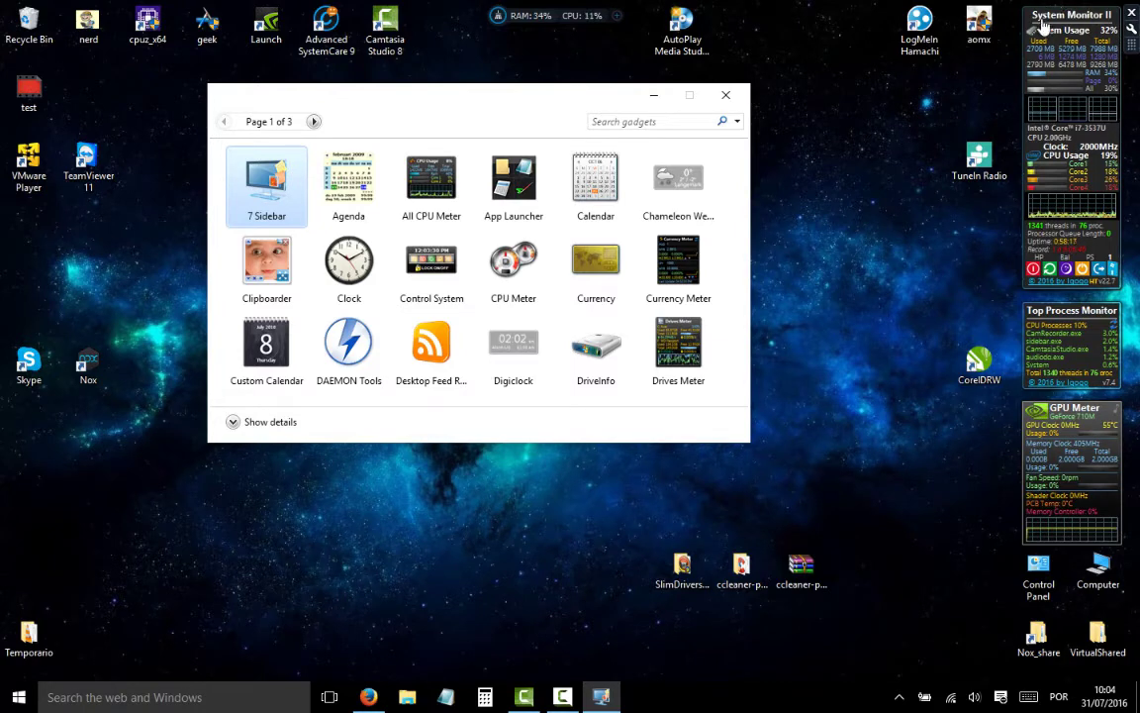
- View the System Monitor II gadget's Windows Experience Index, and review its Main, Mode 1, Mode 2 and CoreTemp settings without applying changes
left_click(1082, 20)
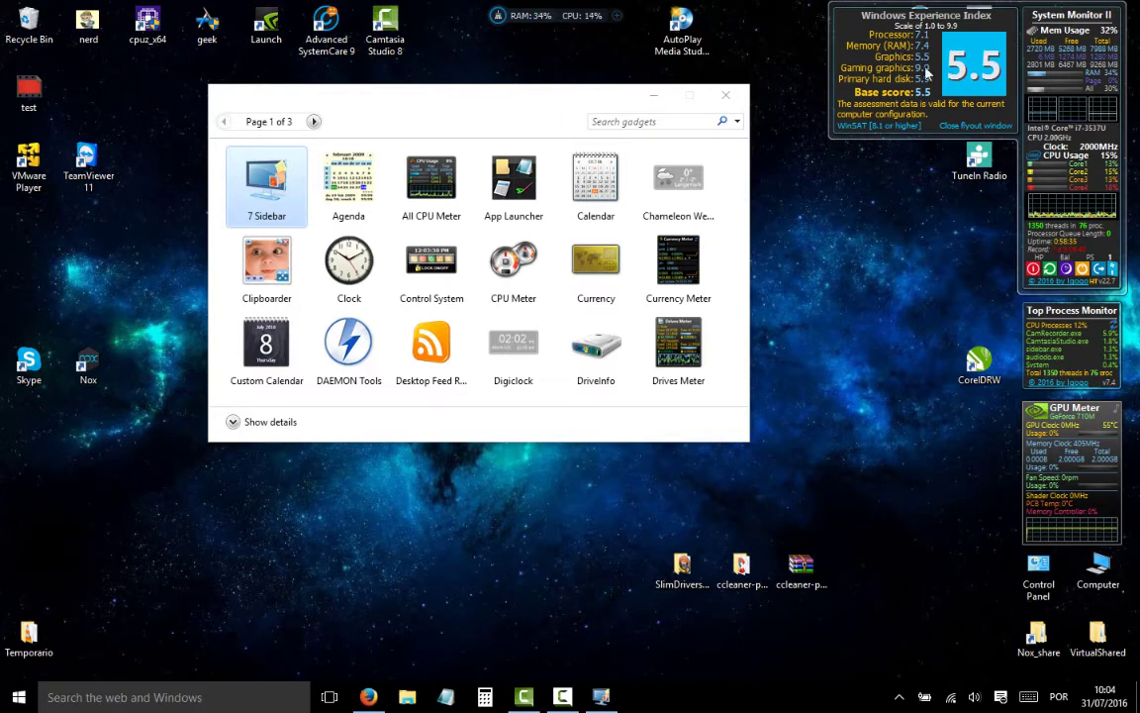
left_click(943, 24)
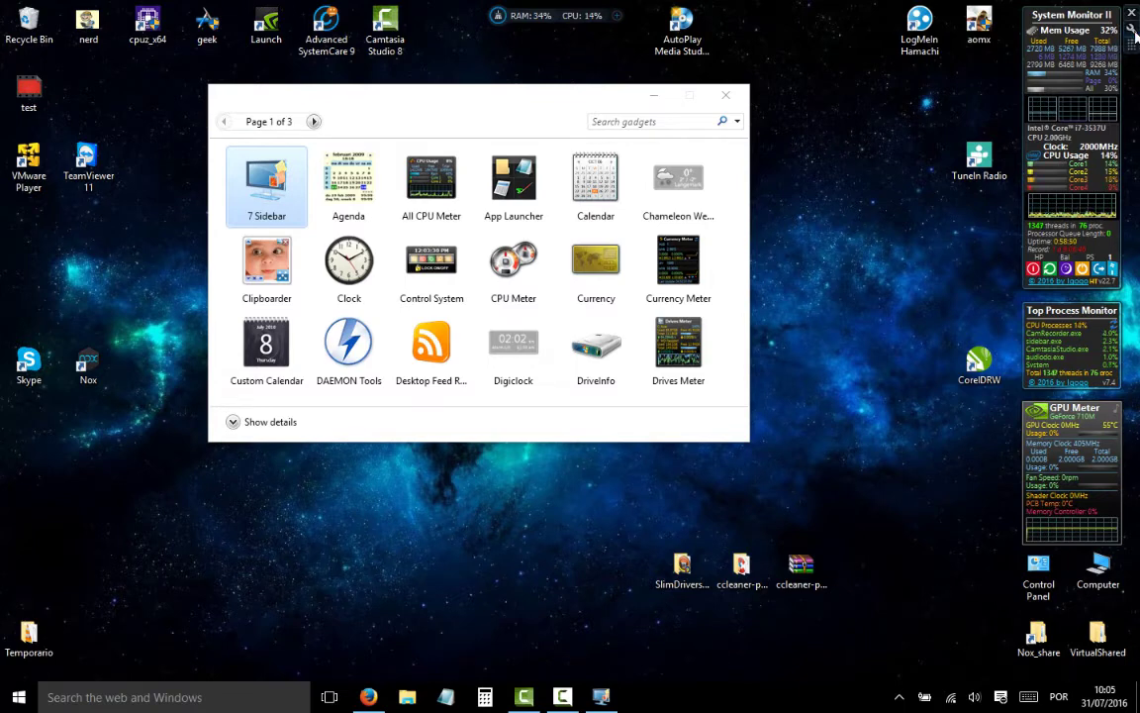
left_click(1133, 31)
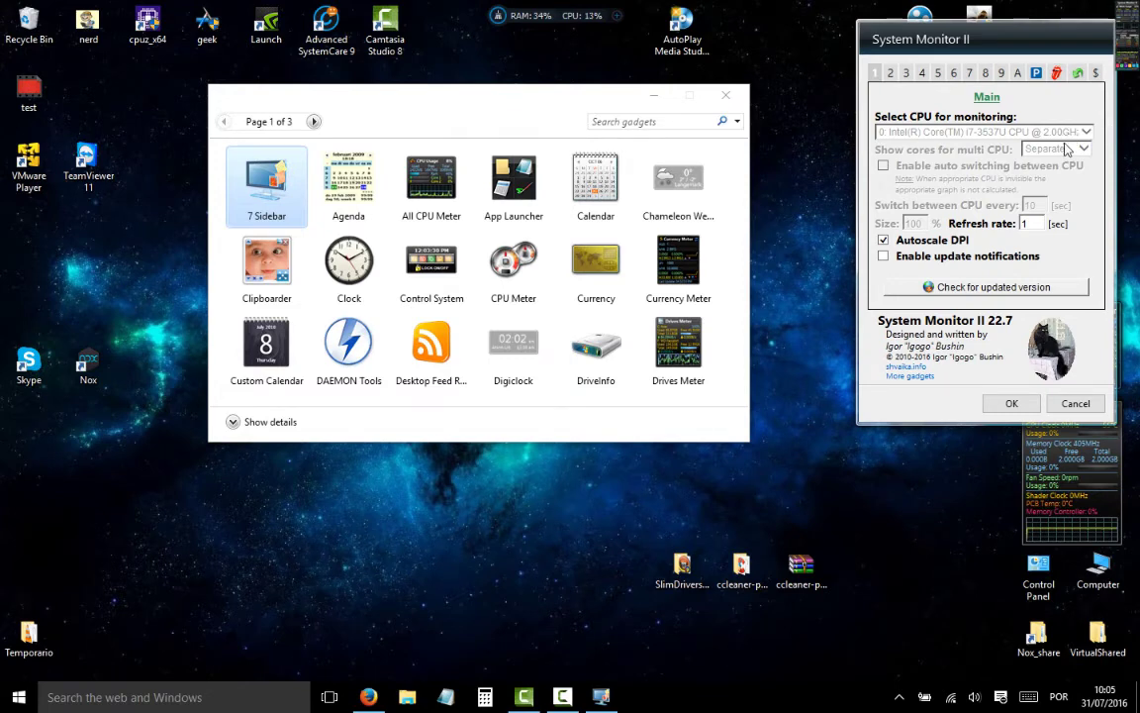
left_click(891, 74)
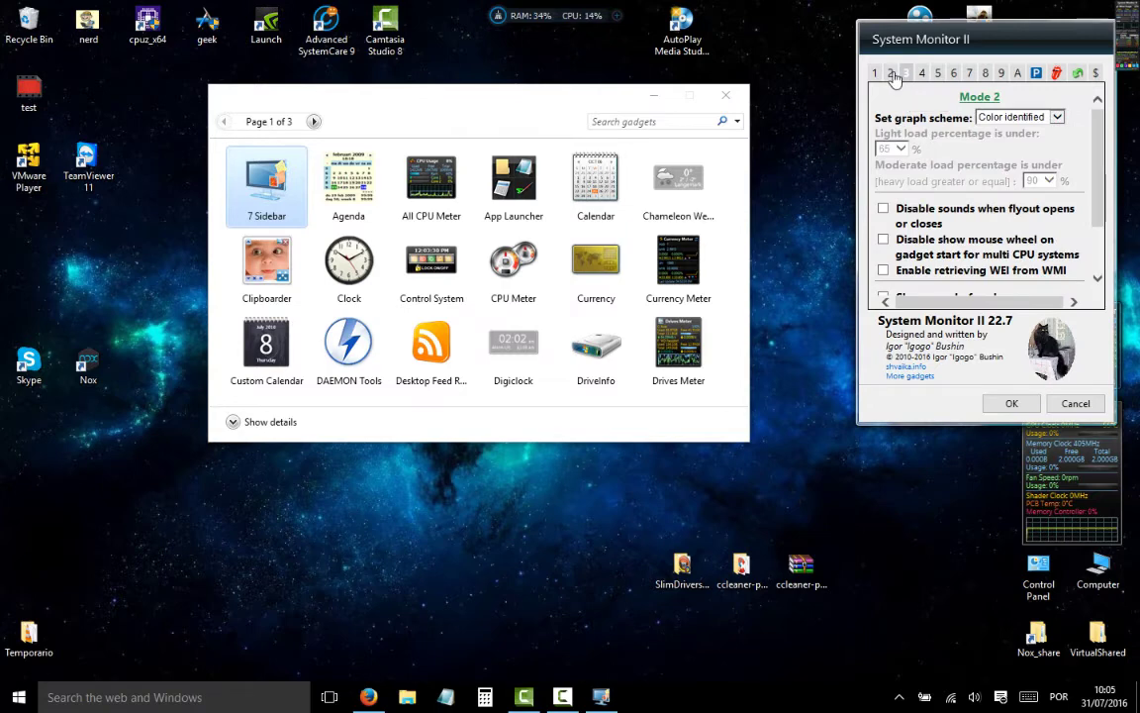
left_click(894, 73)
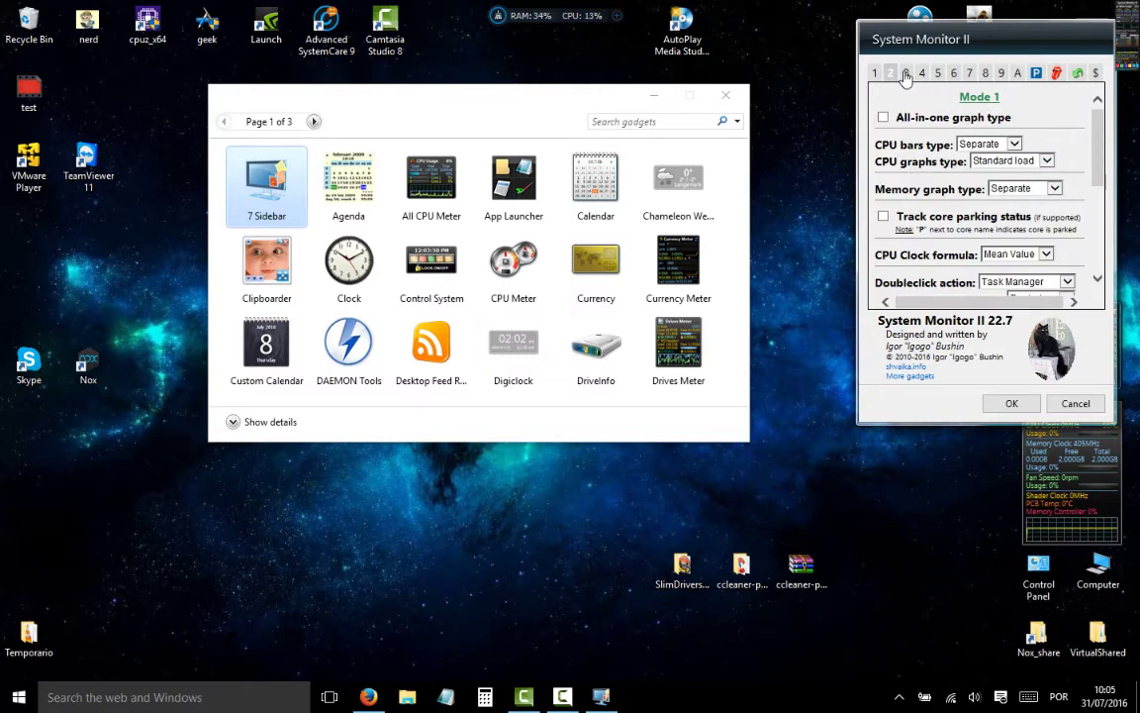
left_click(906, 74)
left_click(921, 74)
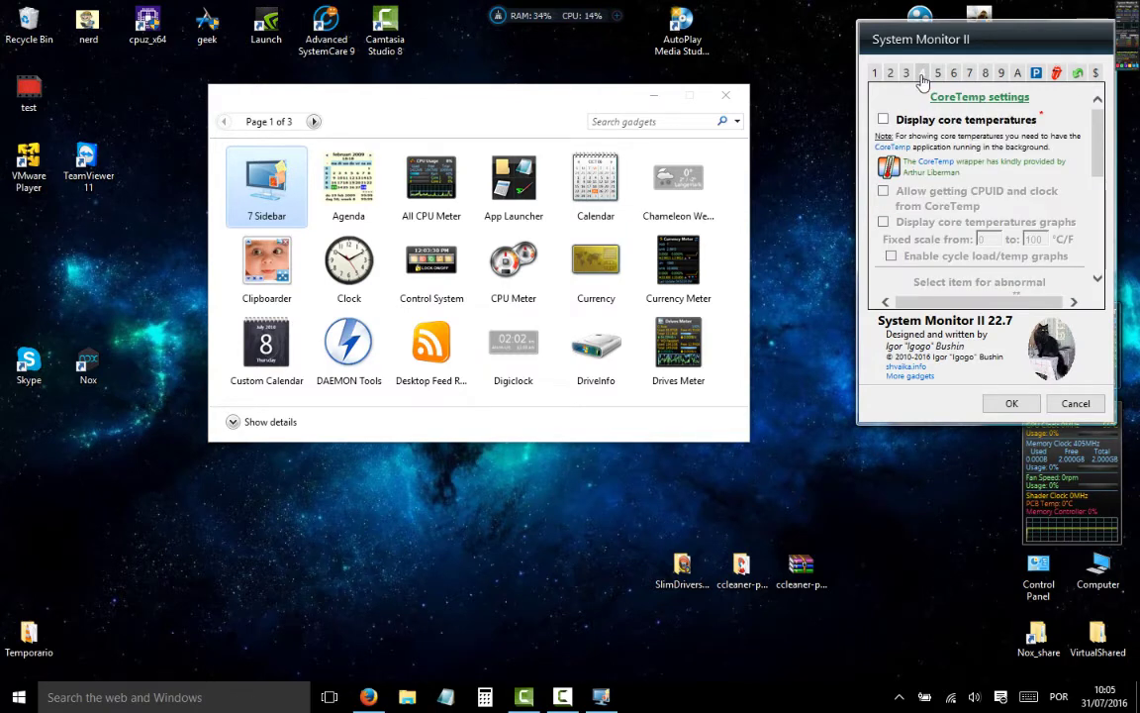
left_click(1076, 404)
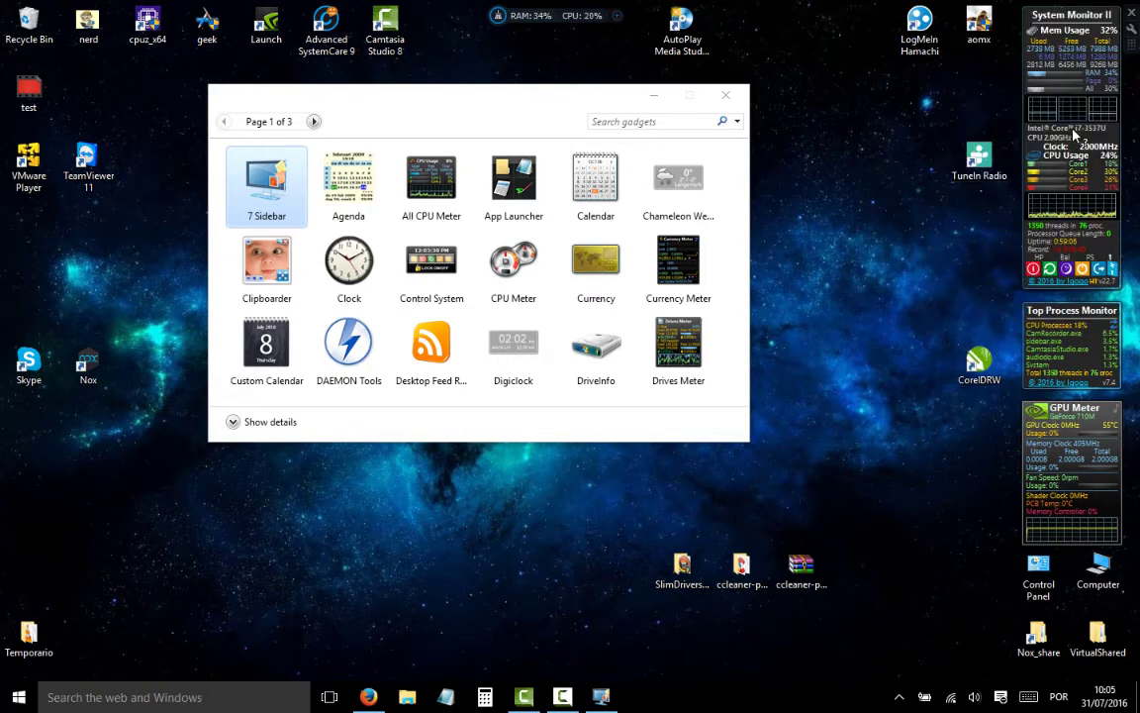
- Add two extra System Monitor II gadgets to the desktop from the third page of the gallery
mouse_move(1060, 349)
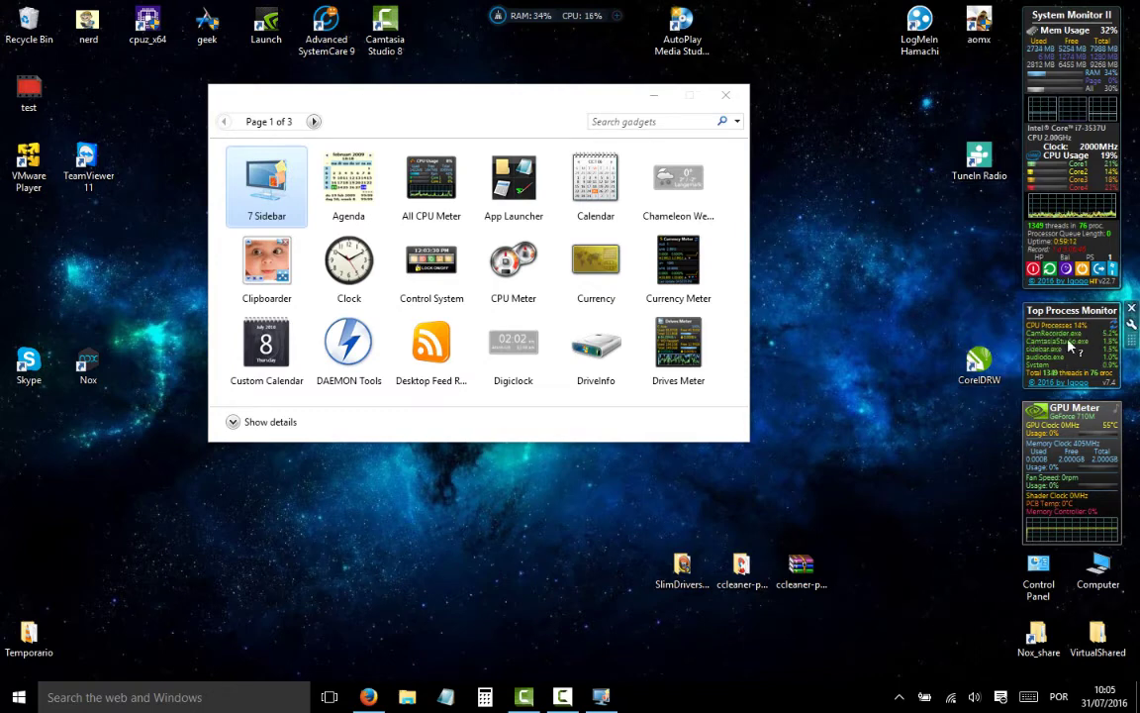
mouse_move(1042, 198)
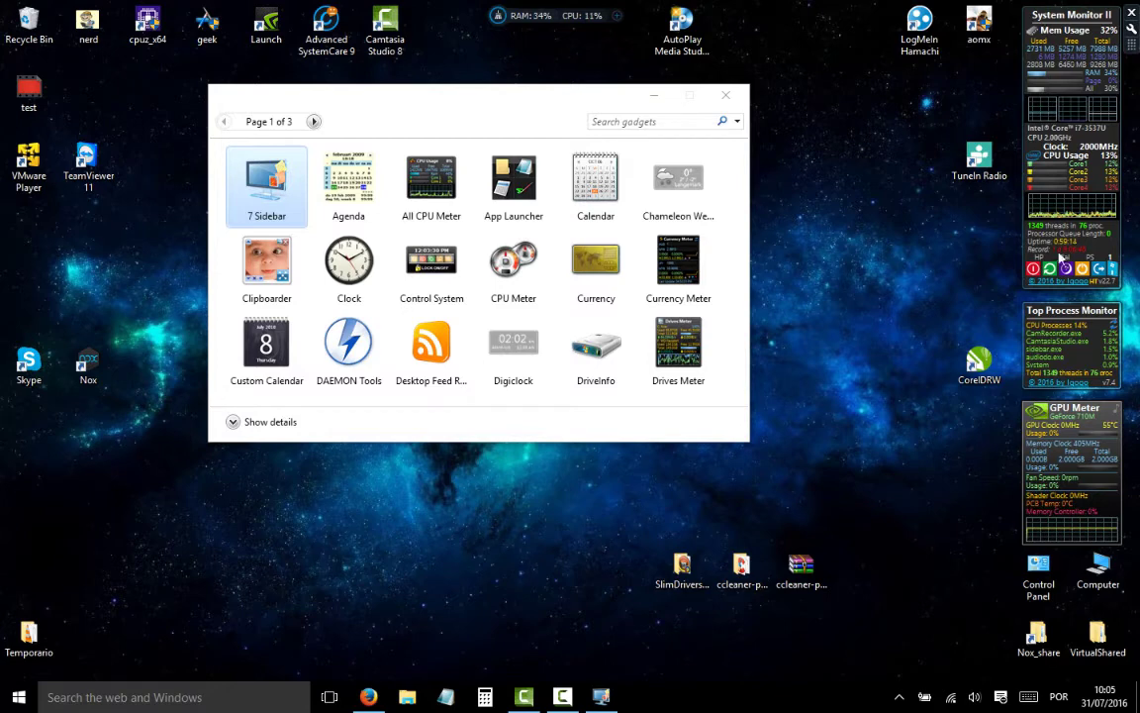
left_click(313, 122)
left_click(313, 123)
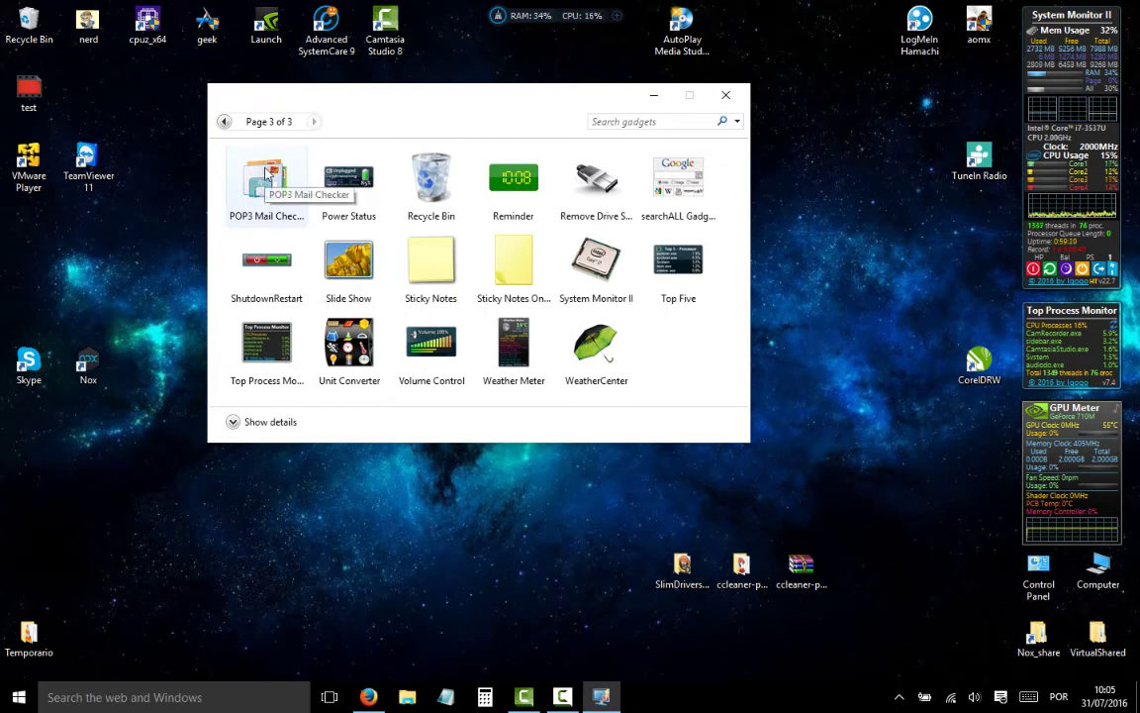
double_click(597, 262)
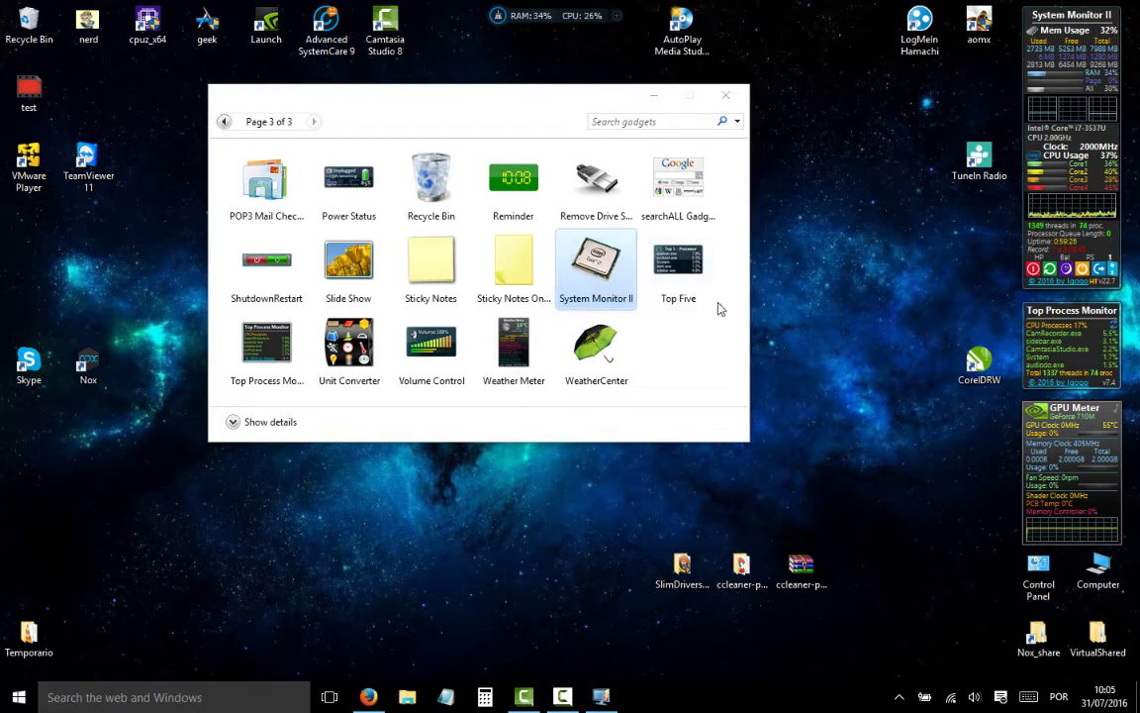
left_click_drag(608, 278, 851, 295)
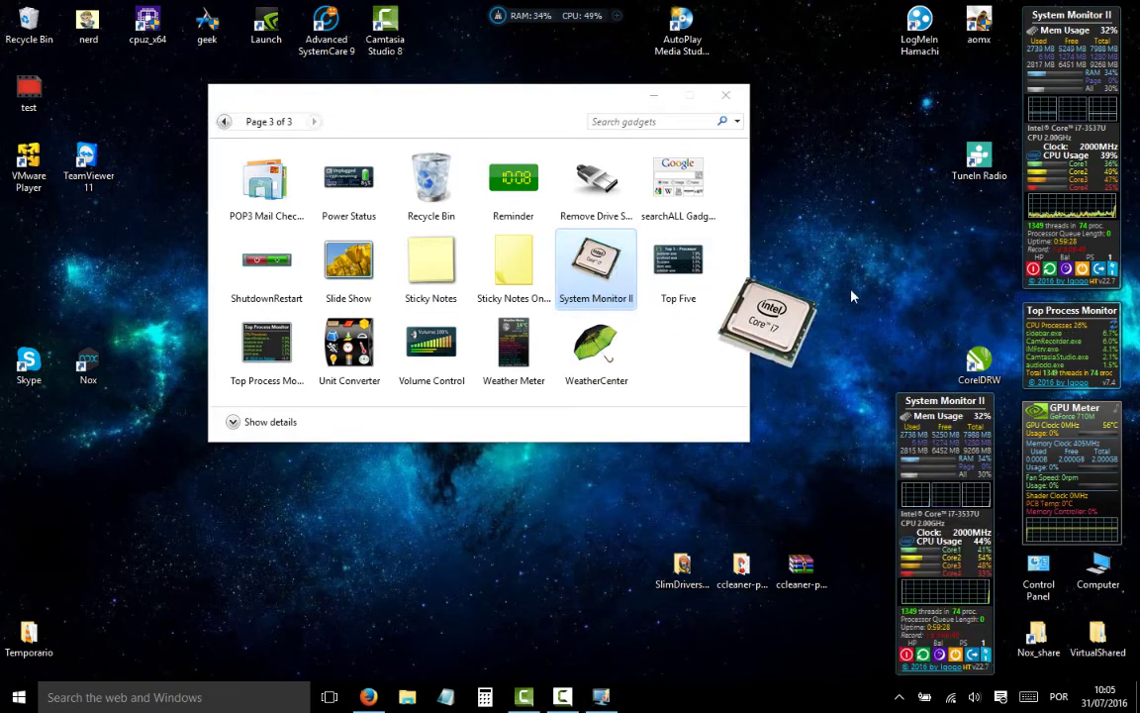
left_click_drag(827, 423, 826, 423)
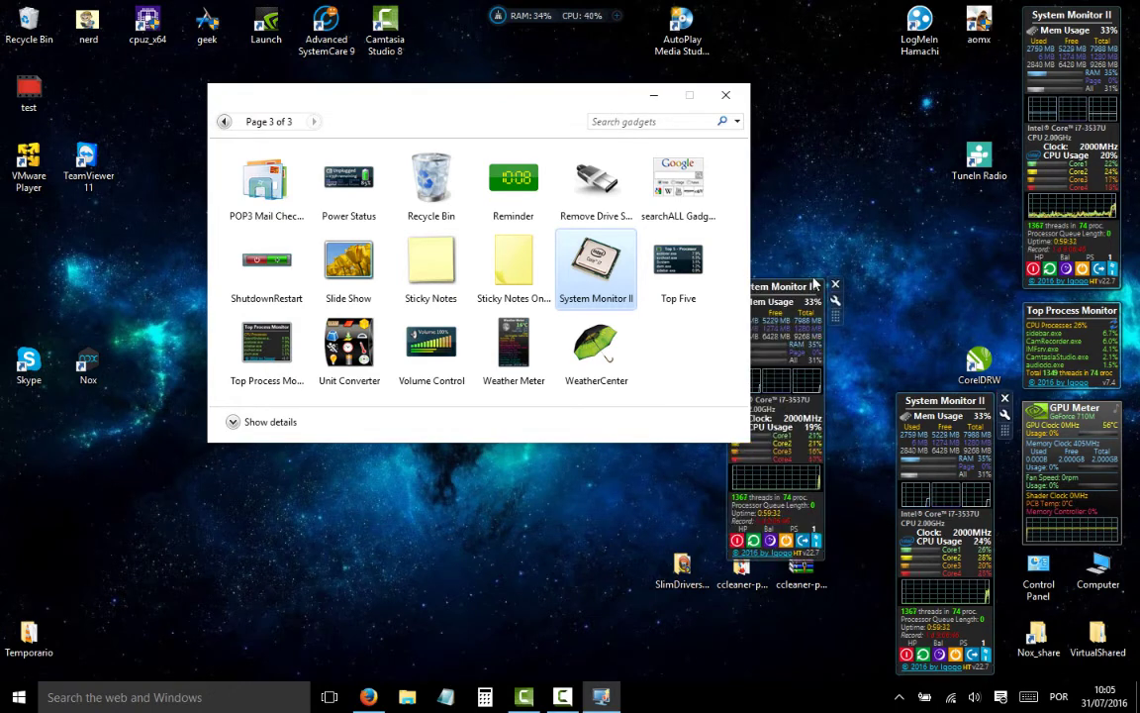
- Remove both extra System Monitor II gadgets from the desktop, keeping the original one
left_click(836, 288)
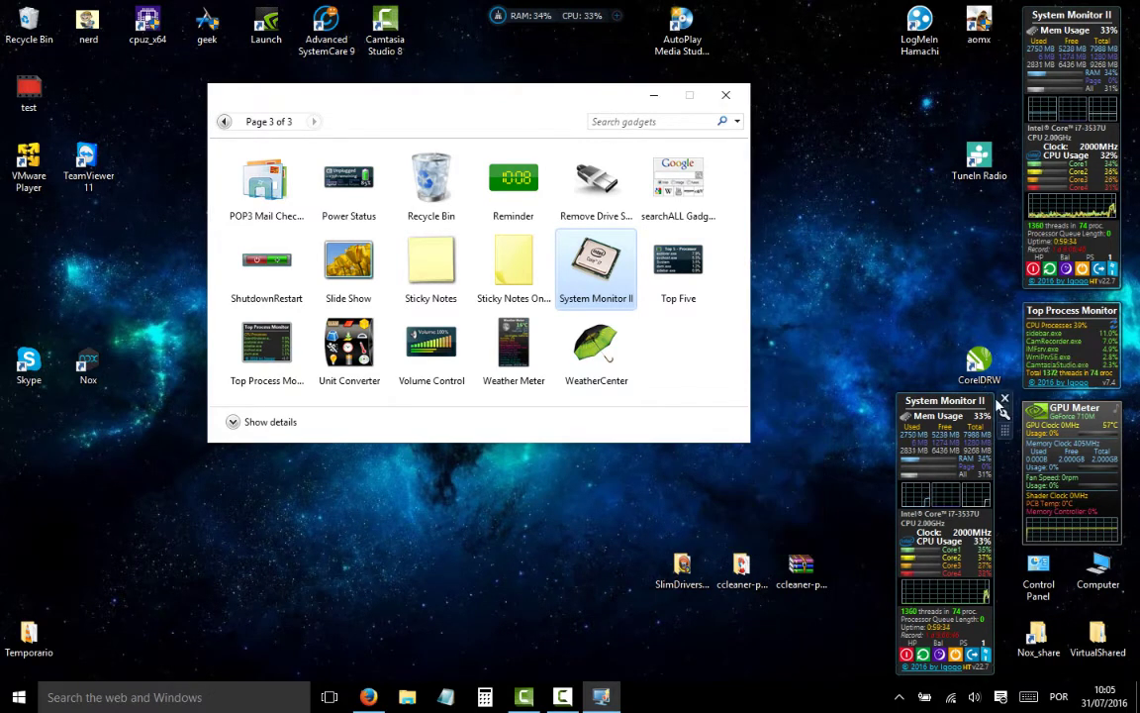
left_click(1003, 405)
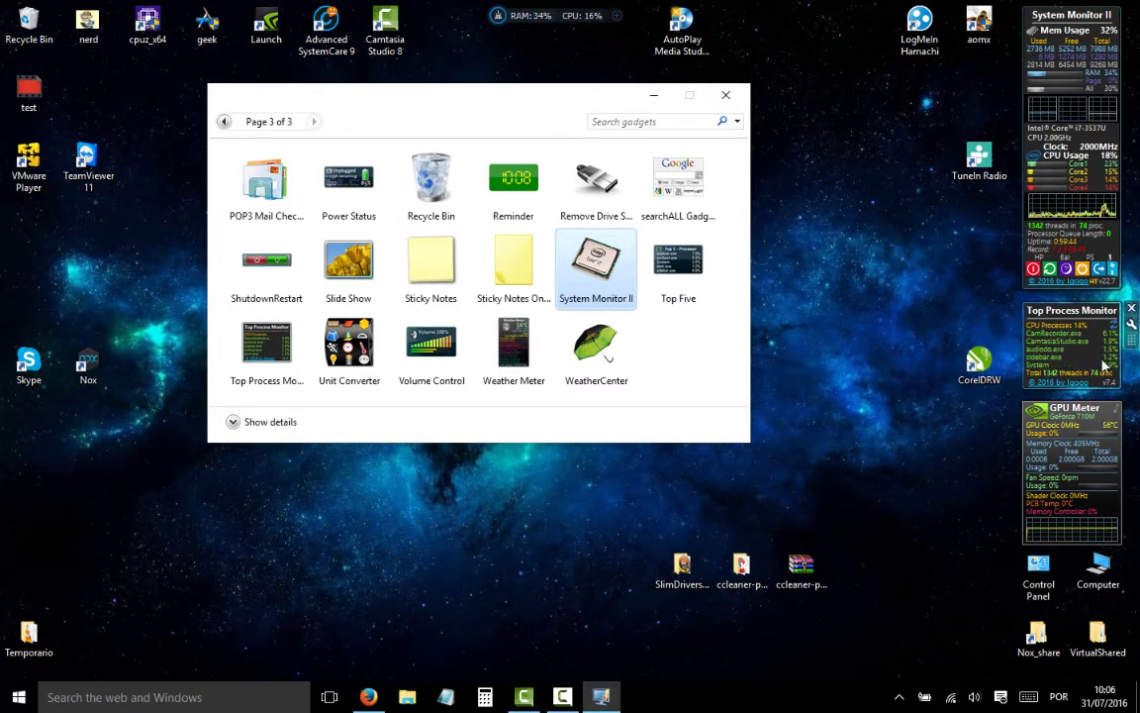
mouse_move(1055, 338)
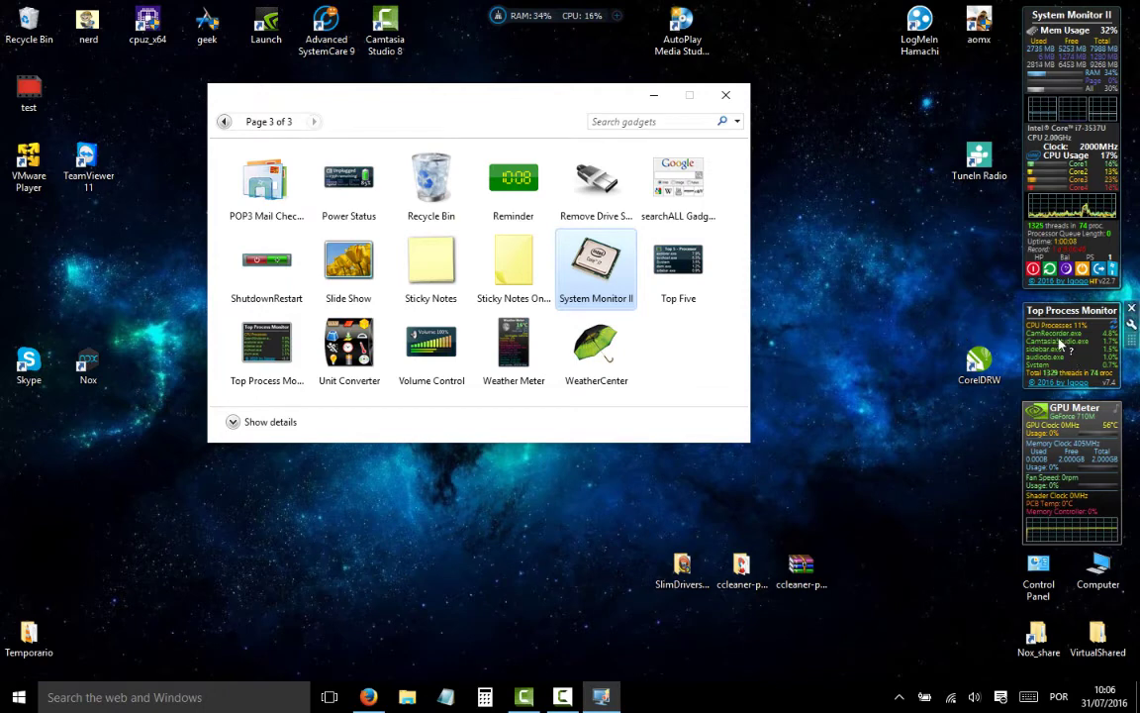
- Open Task Manager over the gadget gallery, compare its running processes with the Top Process Monitor gadget, and close it
right_click(740, 705)
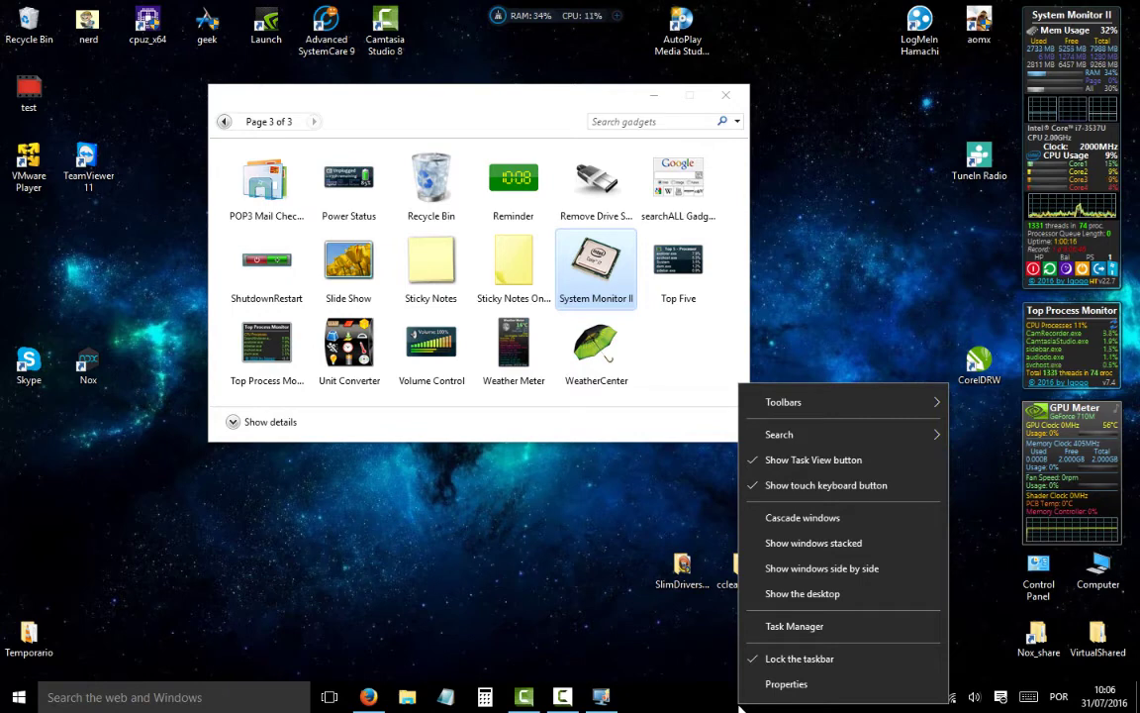
left_click(613, 631)
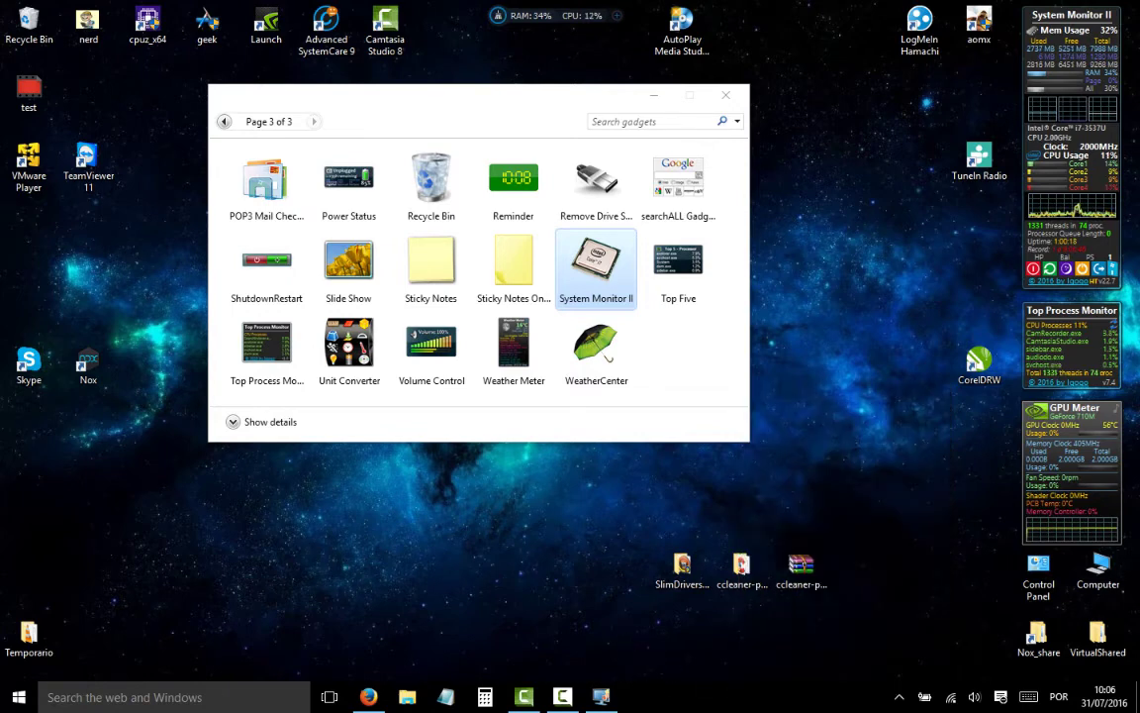
right_click(787, 704)
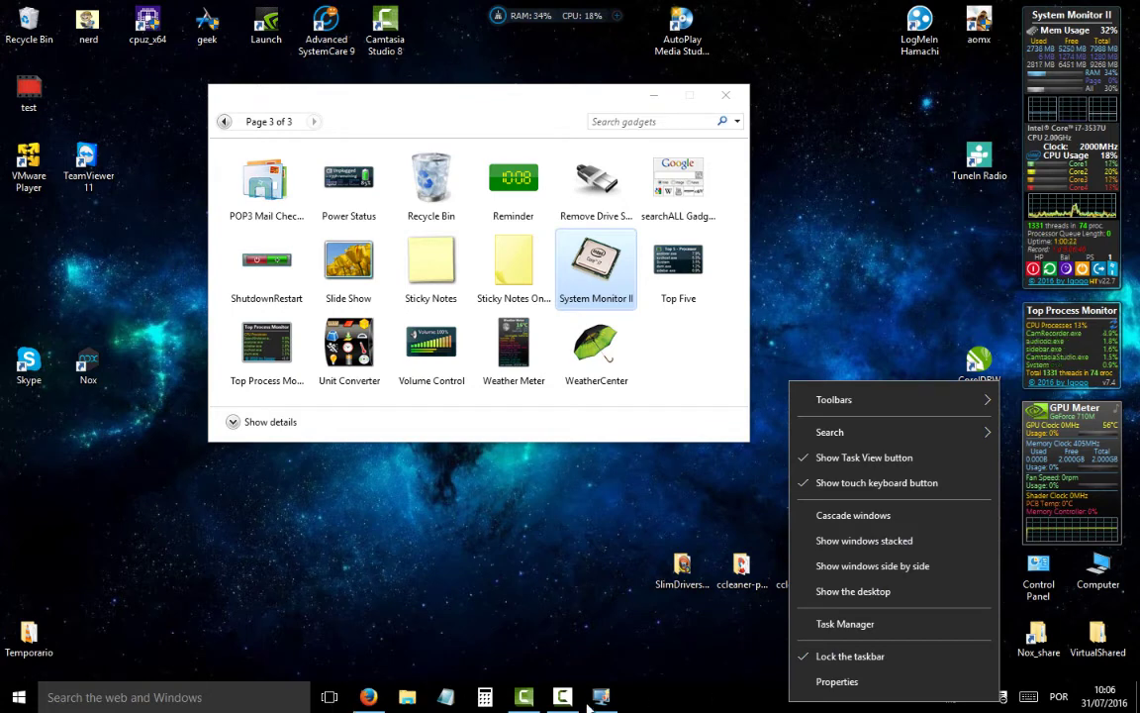
left_click(743, 695)
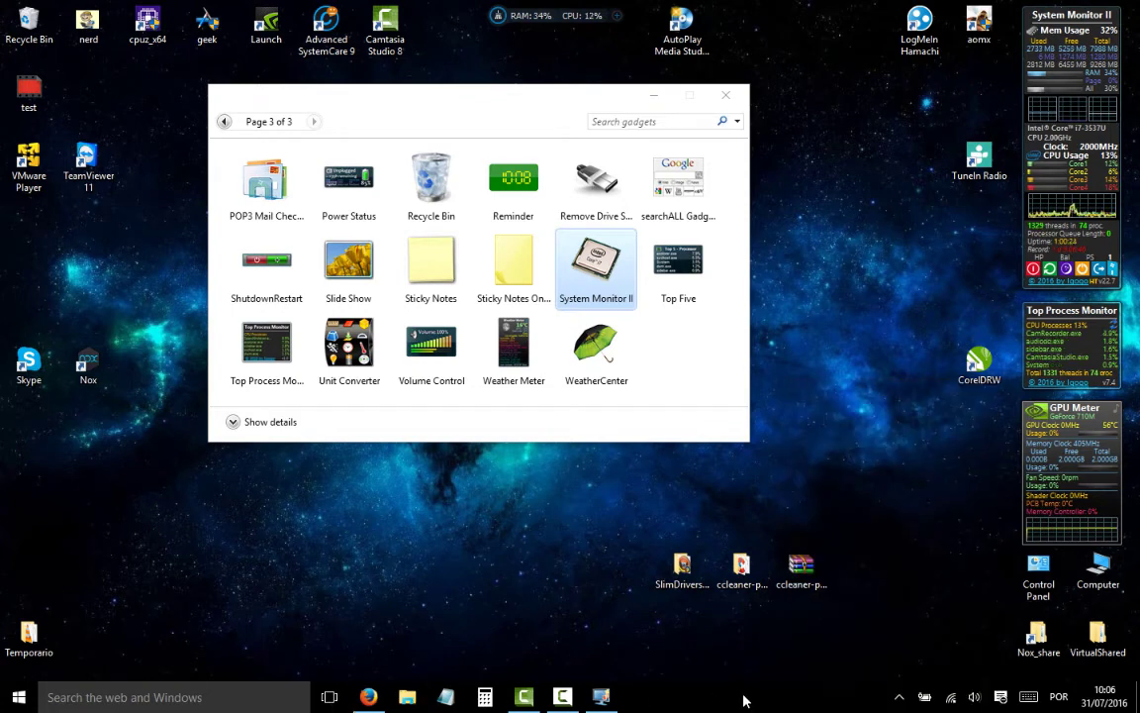
right_click(744, 695)
left_click(798, 616)
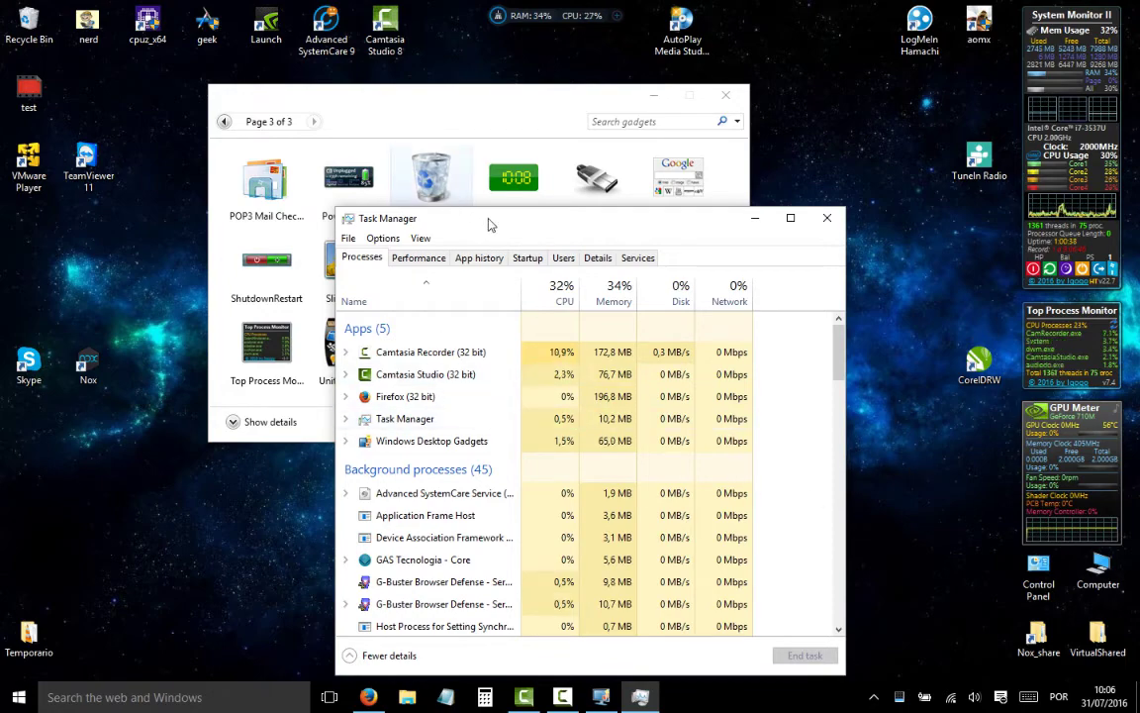
left_click_drag(489, 225, 473, 63)
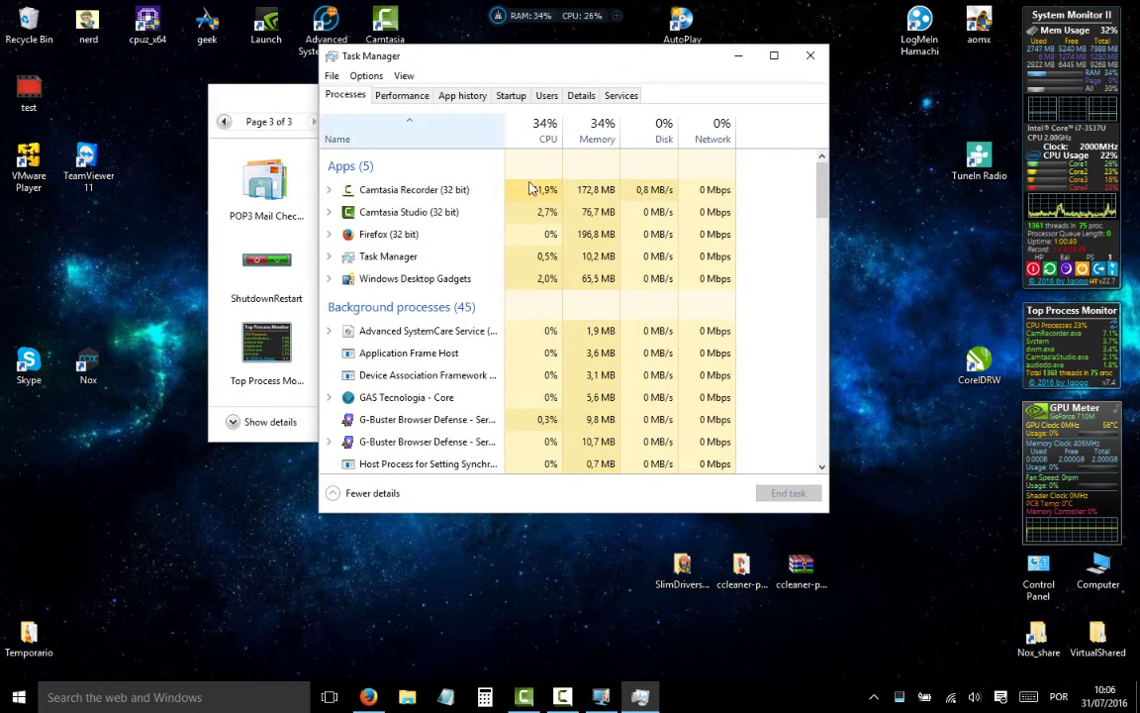
mouse_move(1052, 342)
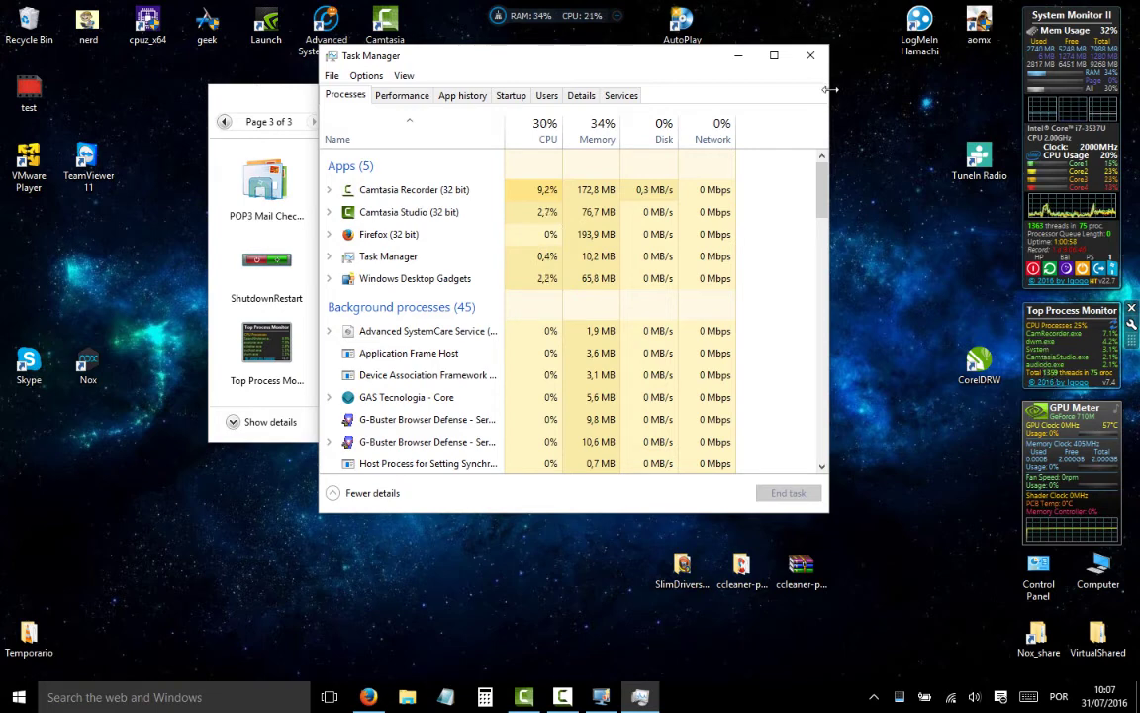
left_click(810, 55)
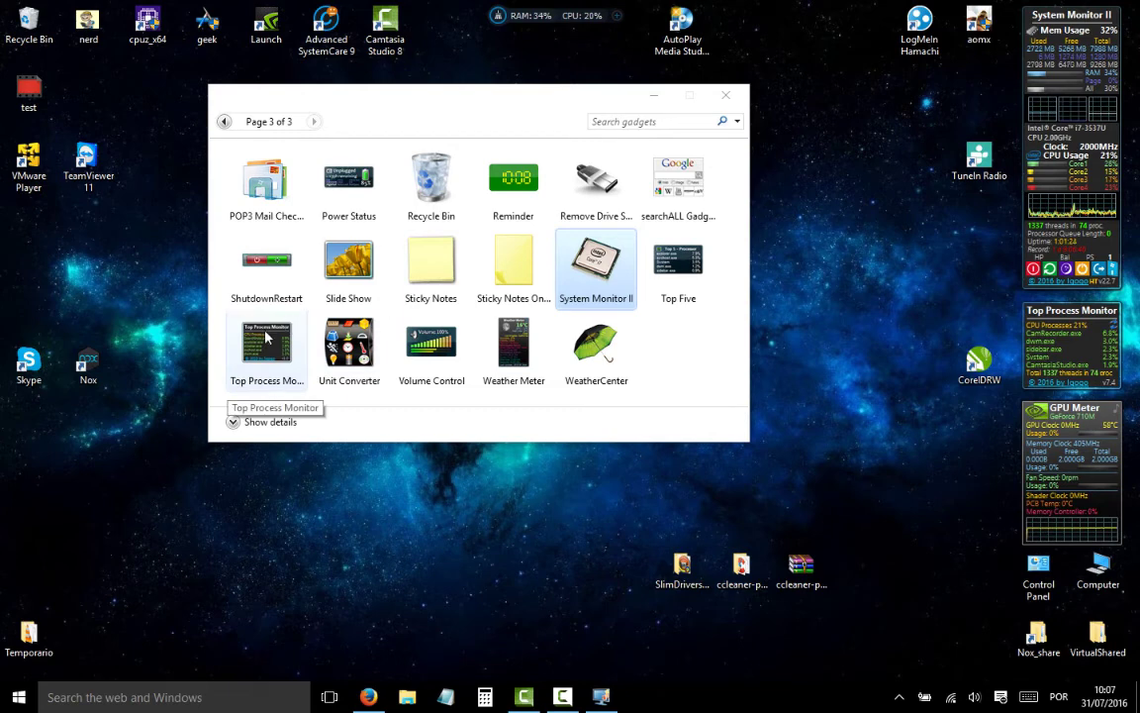
- Point out Top Process Monitor on the gallery's third page and GPU Meter on the second, and close the gallery
mouse_move(264, 339)
left_mouse_down()
mouse_move(238, 346)
mouse_move(247, 520)
mouse_move(263, 361)
left_mouse_up()
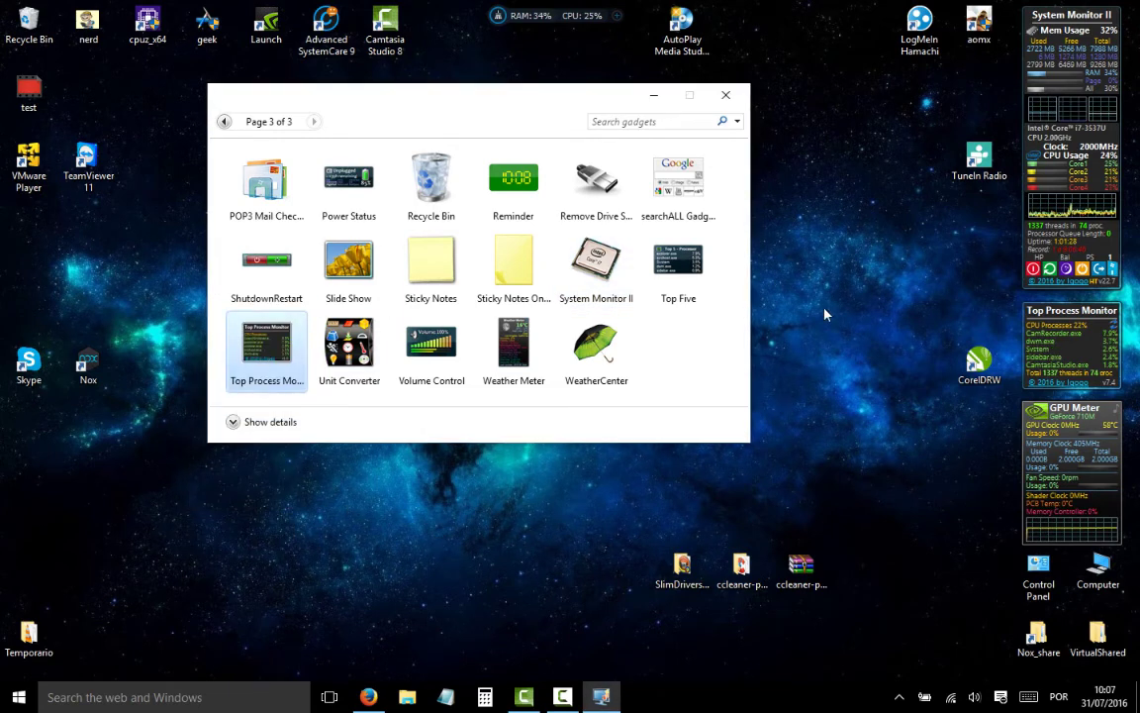
left_click(224, 122)
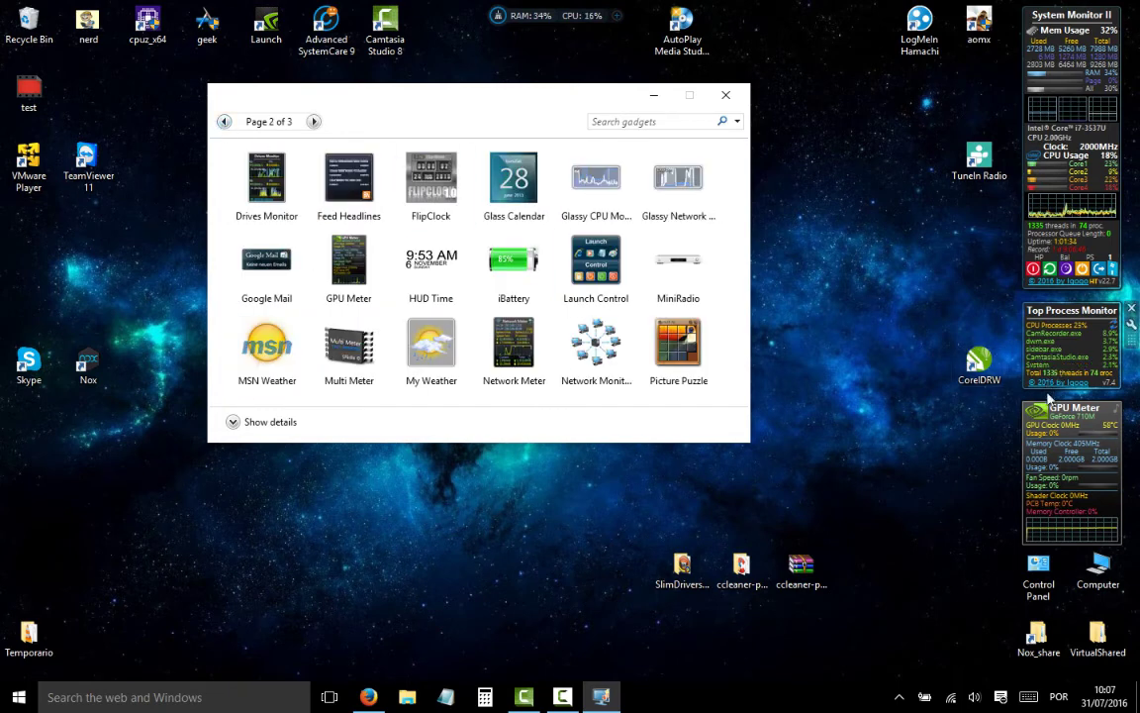
left_click(1037, 471)
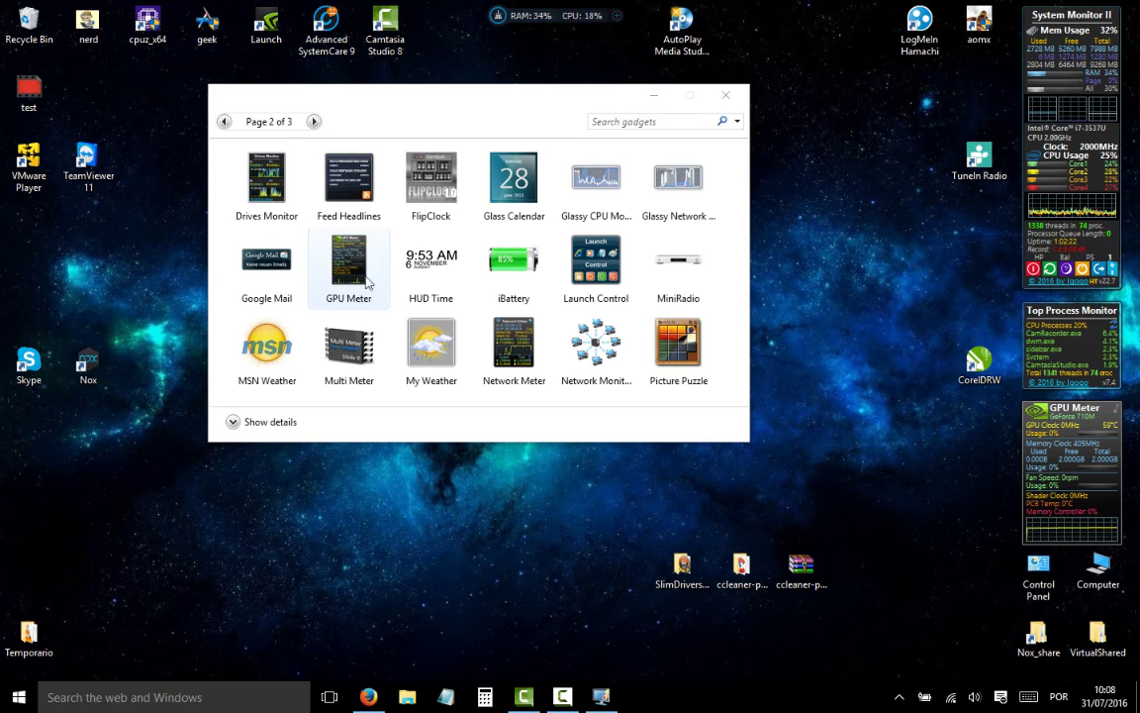
left_click_drag(356, 297, 351, 356)
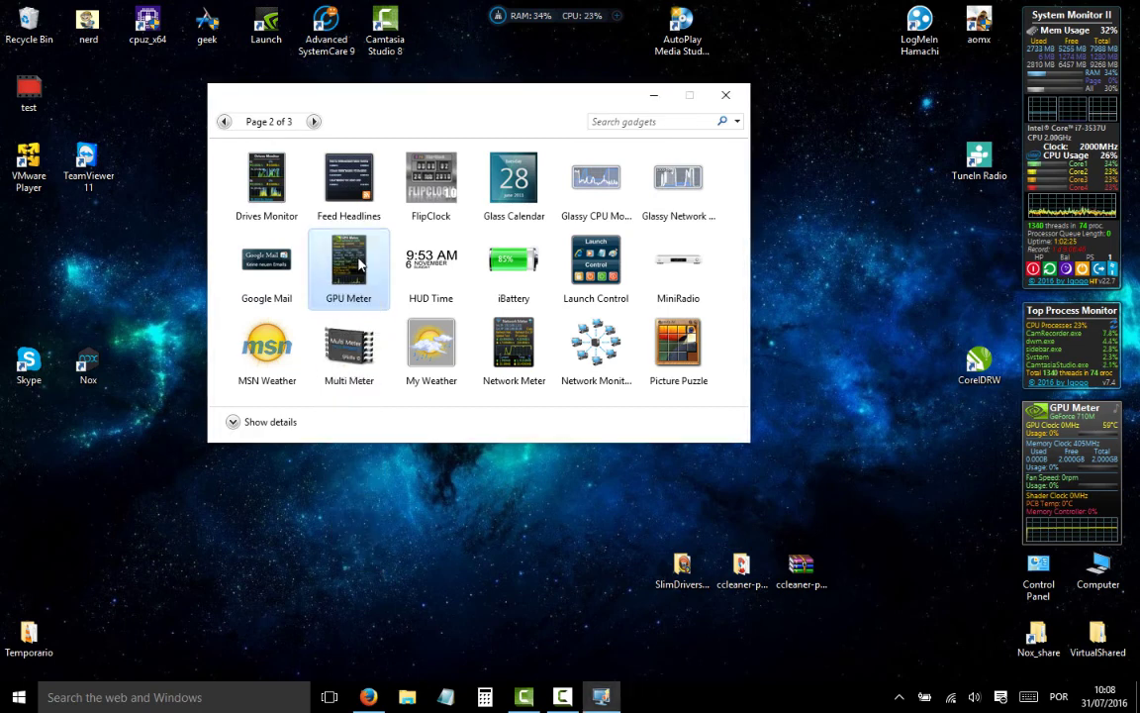
left_click(730, 101)
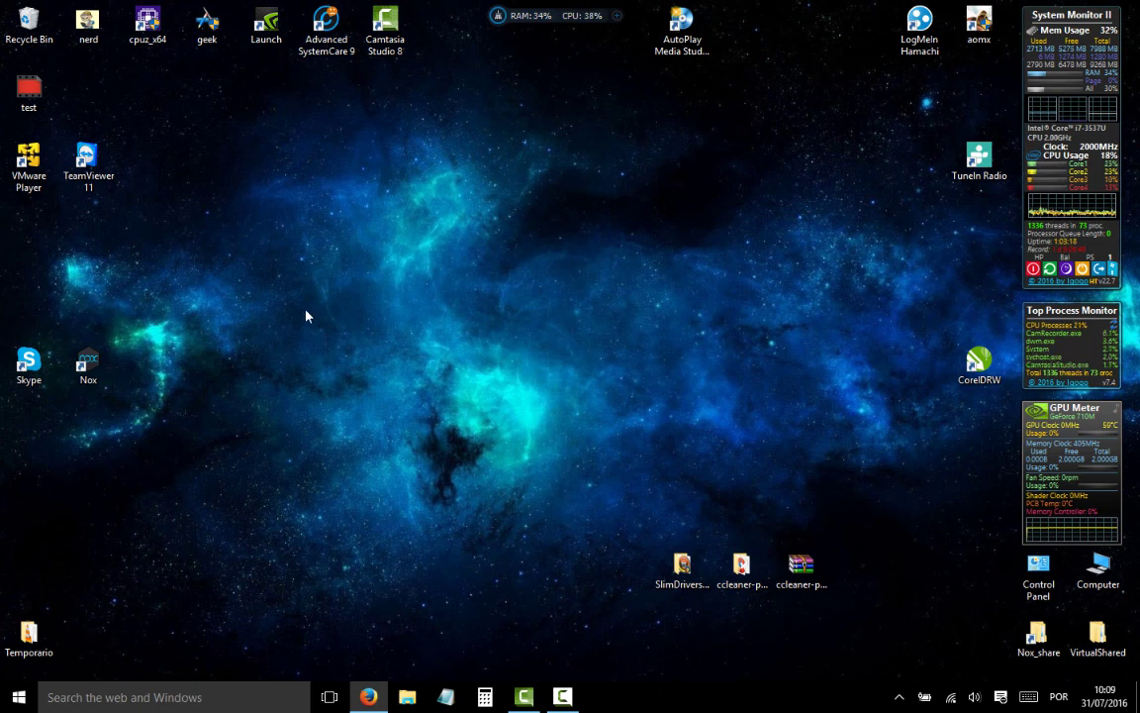
left_click(562, 697)
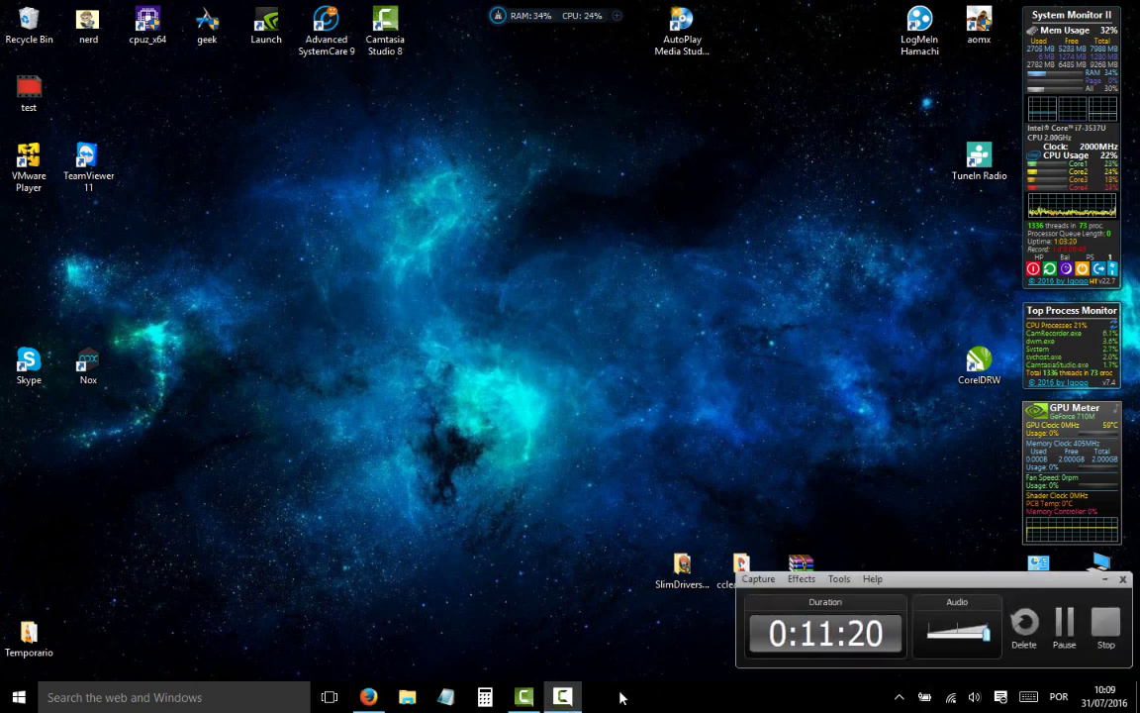